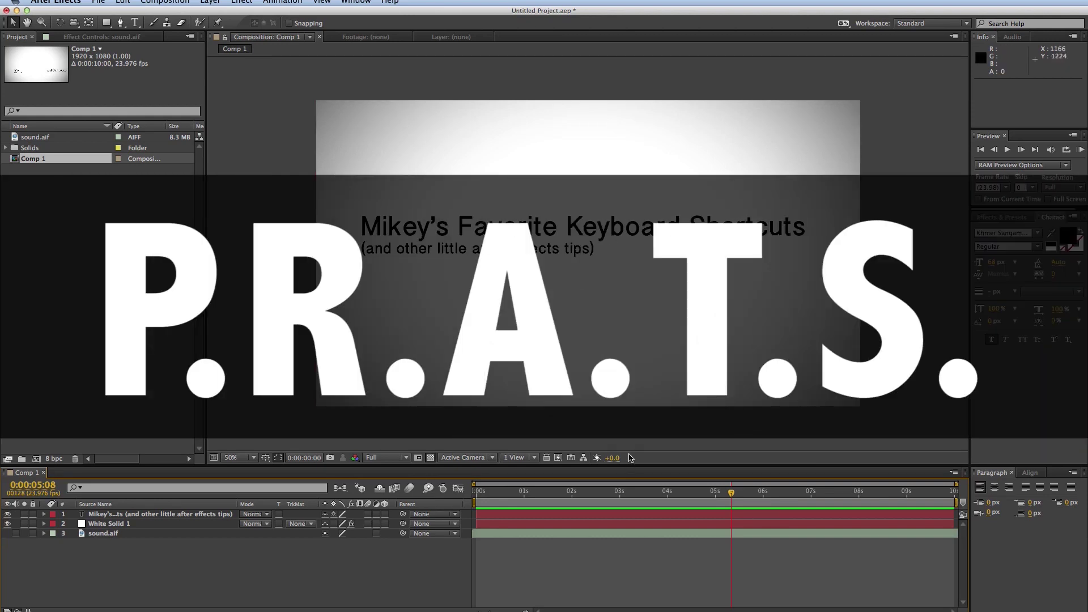
Step: Select the title text layer and solo Position, Rotation, Anchor Point, Opacity, then Scale (315.8%)
{"action": "left_click", "coordinate": [561, 513]}
{"action": "left_click", "coordinate": [533, 514]}
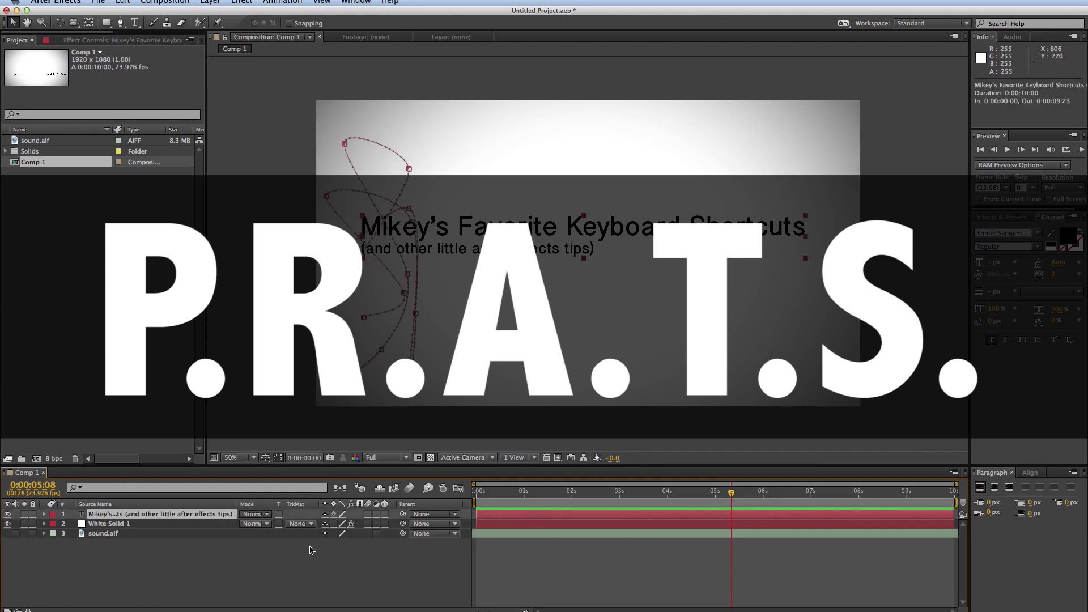
{"action": "key", "text": "p"}
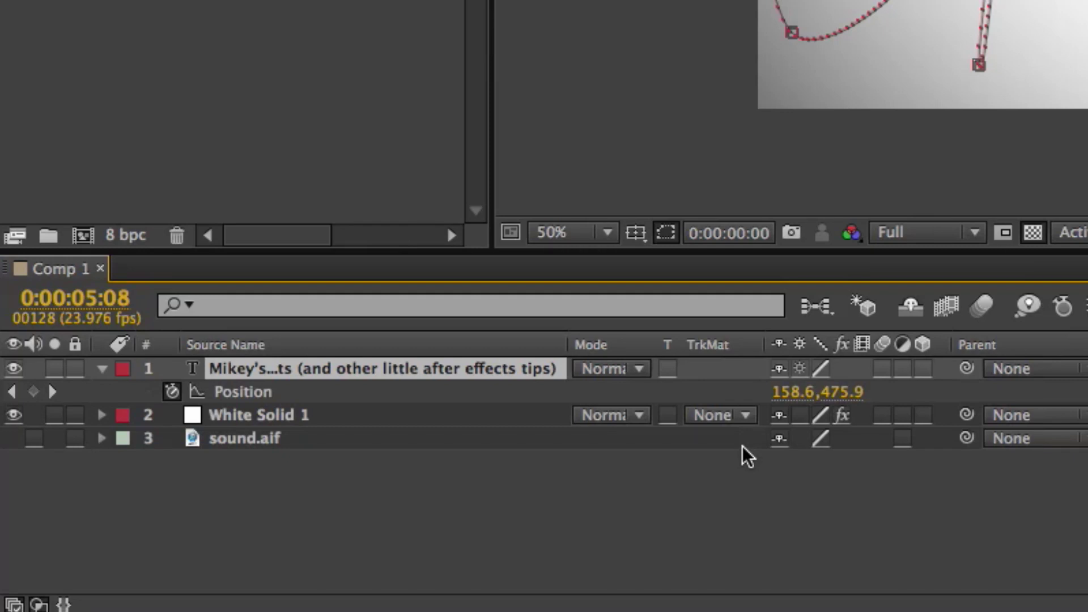
{"action": "key", "text": "r"}
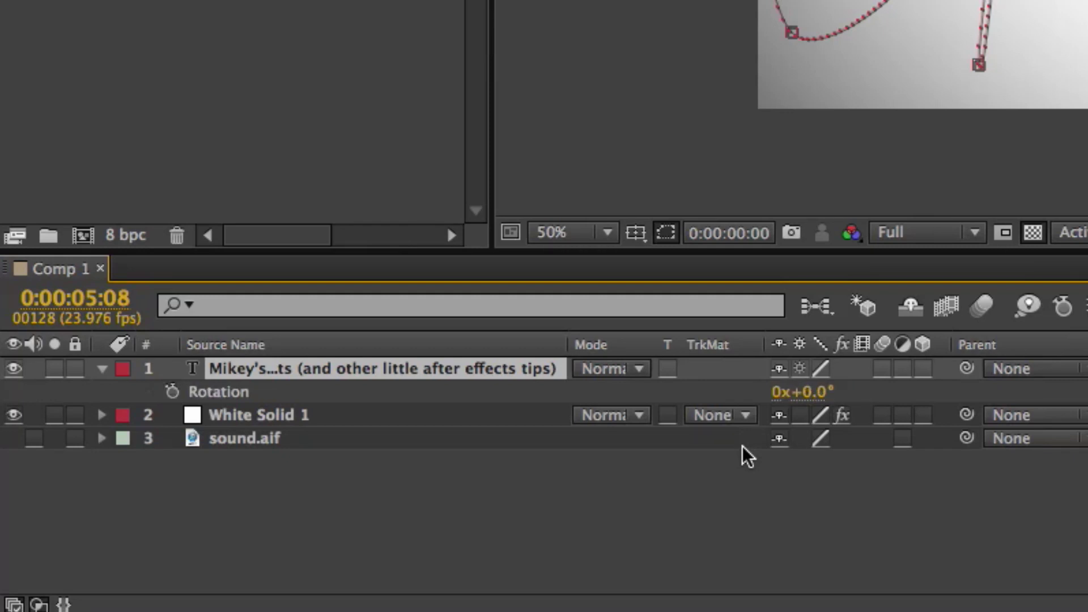
{"action": "key", "text": "a"}
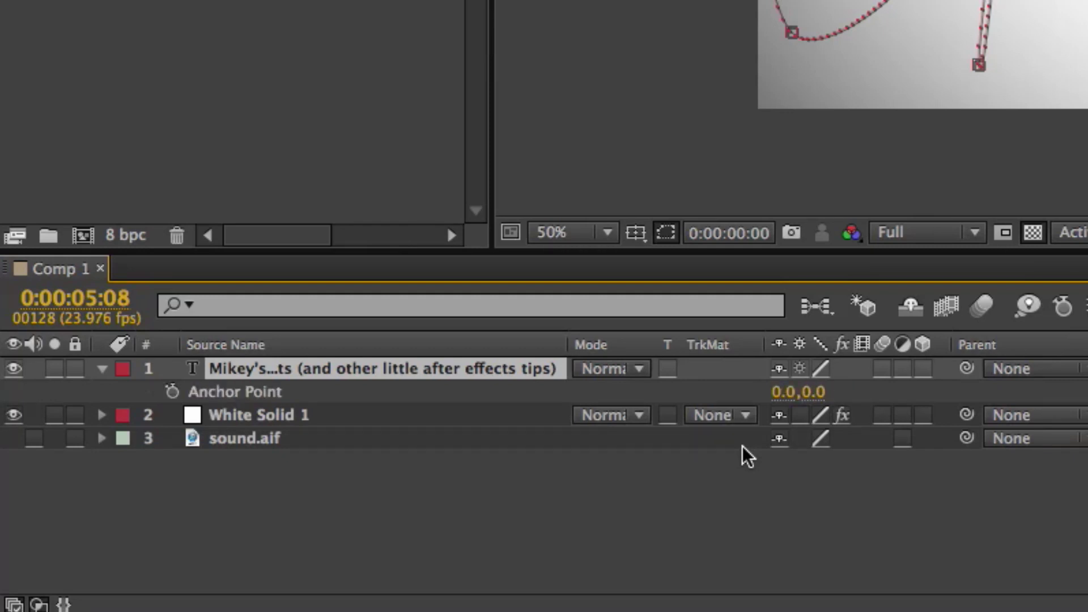
{"action": "key", "text": "t"}
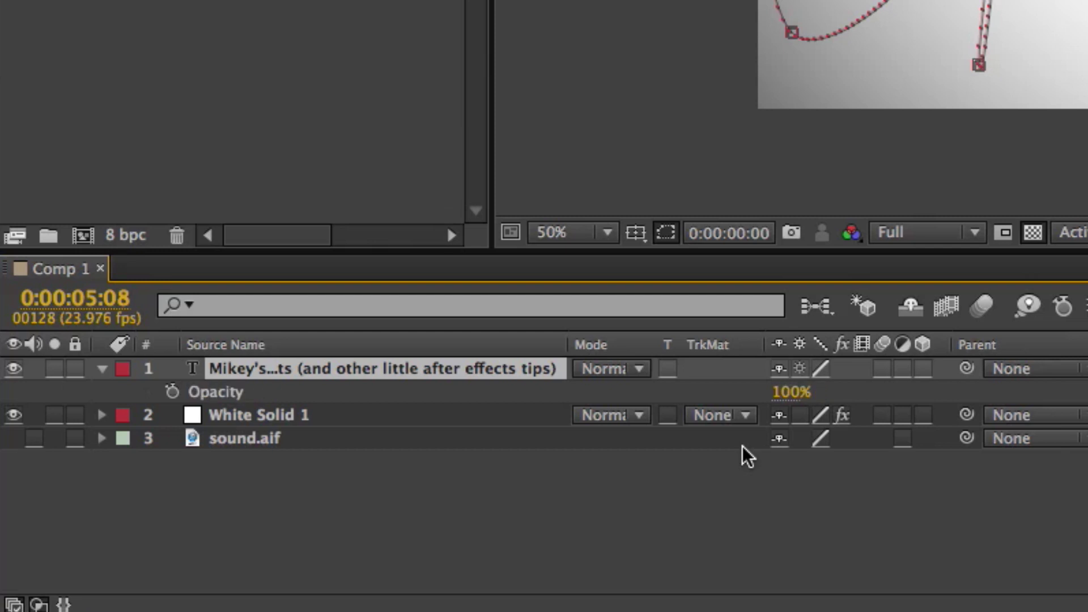
{"action": "key", "text": "s"}
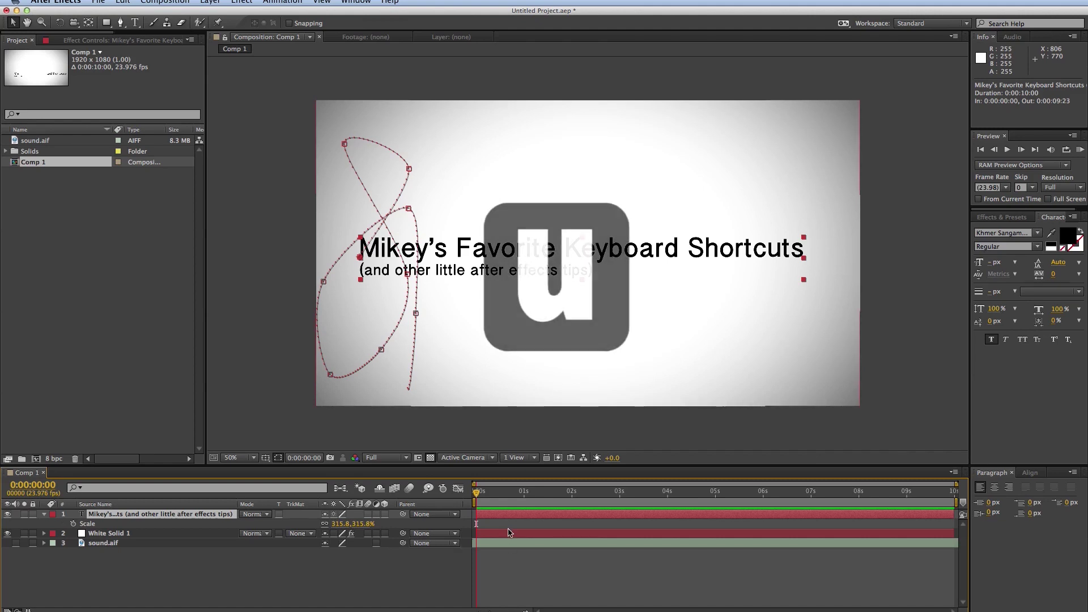
Step: Reveal the title's Position keyframes, then show all its modified properties, including Source Text and Scale
{"action": "key", "text": "u"}
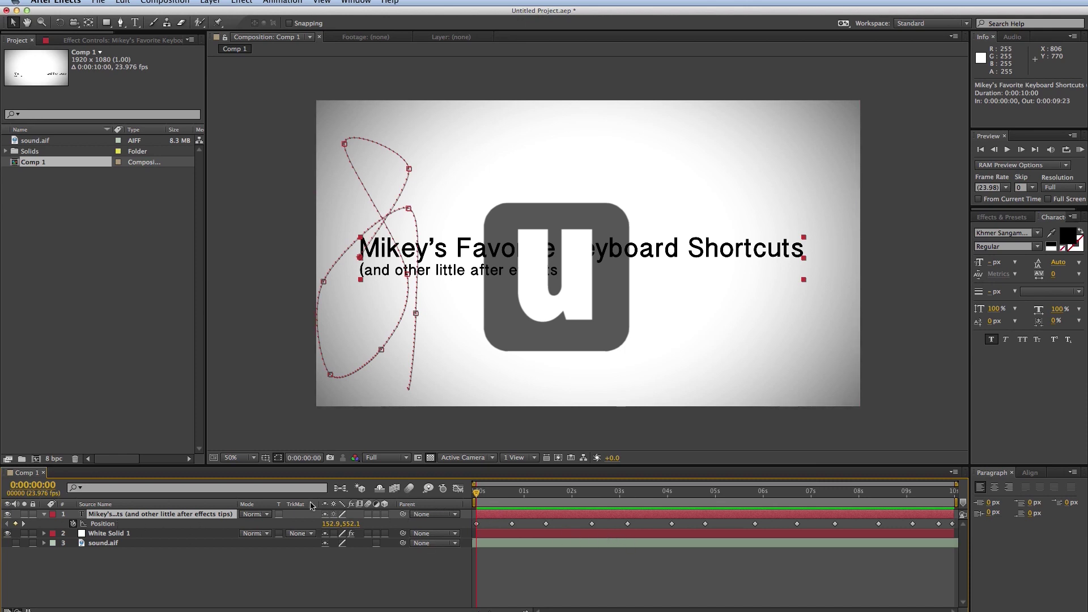
{"action": "left_click", "coordinate": [192, 543]}
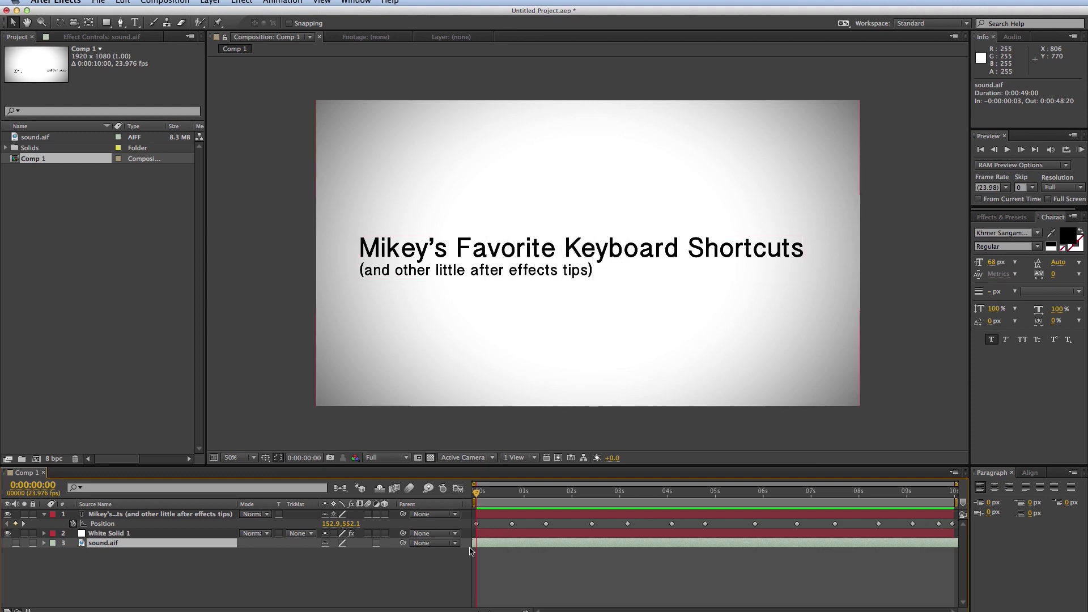
{"action": "left_click", "coordinate": [495, 515]}
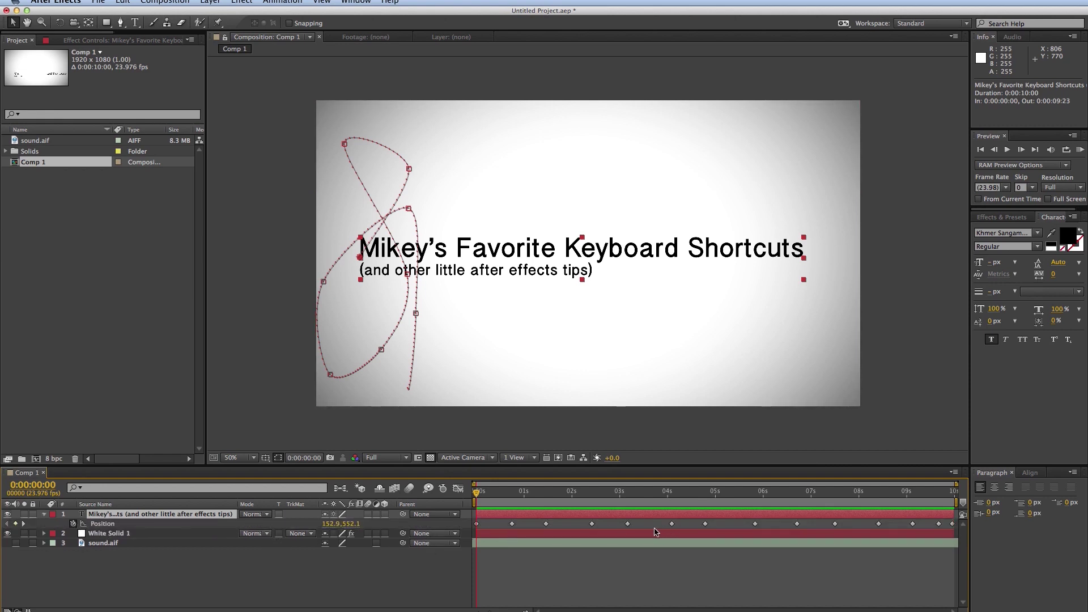
{"action": "key", "text": "u"}
{"action": "key", "text": "u"}
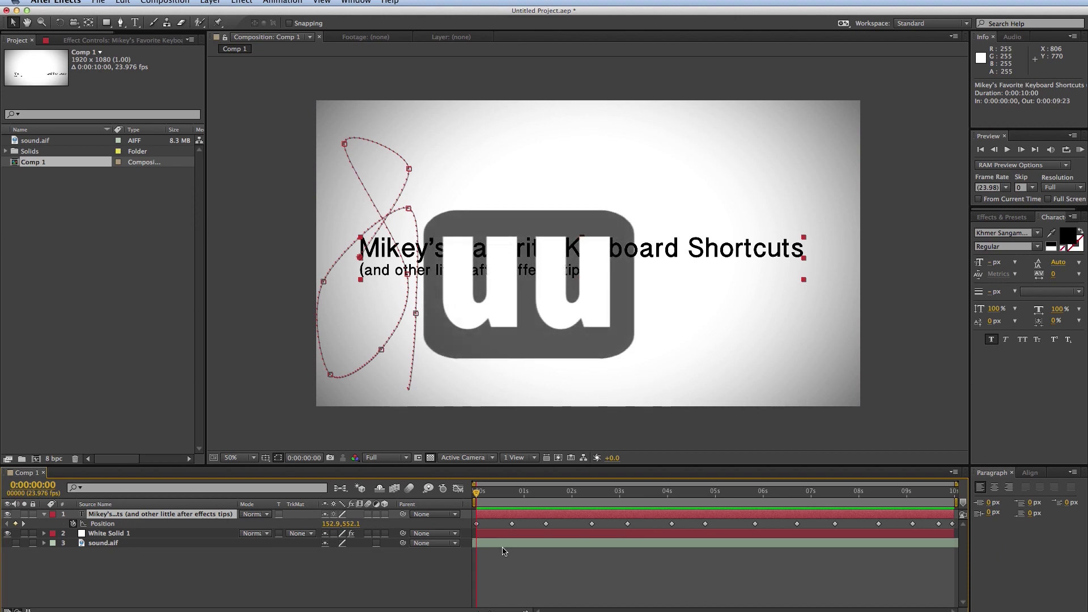
{"action": "key", "text": "u"}
{"action": "key", "text": "u"}
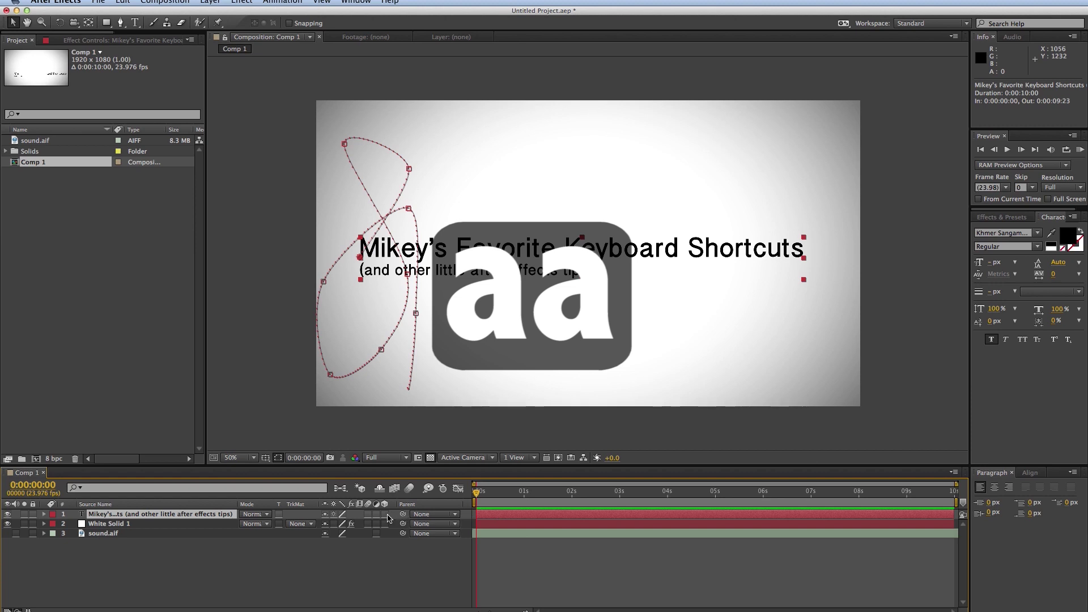
Step: Enable the title layer's 3D switch and reveal its Material Options
{"action": "left_click", "coordinate": [385, 515]}
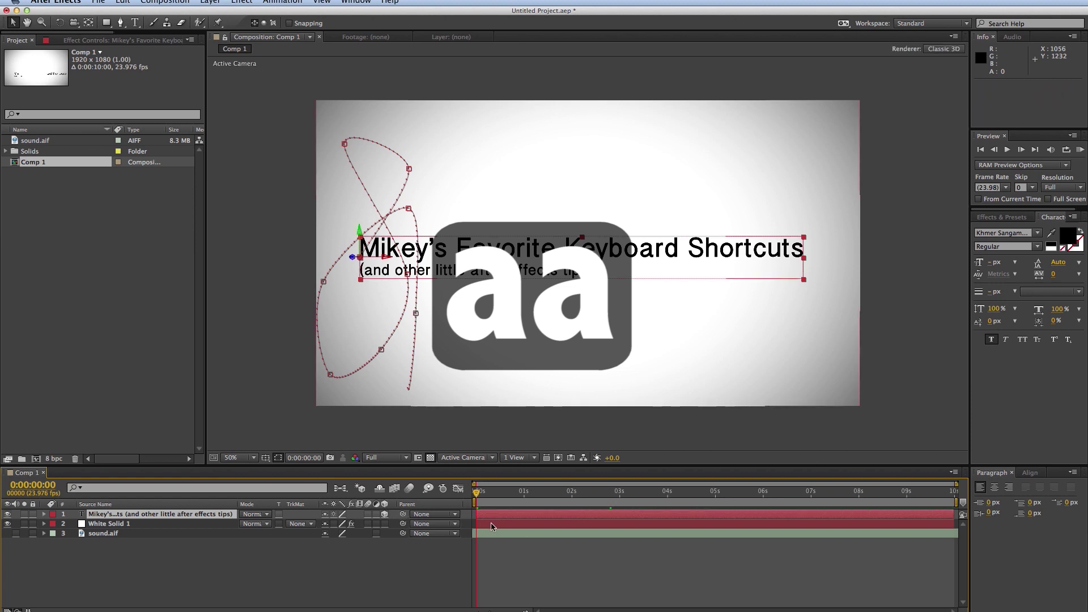
{"action": "key", "text": "a"}
{"action": "key", "text": "a"}
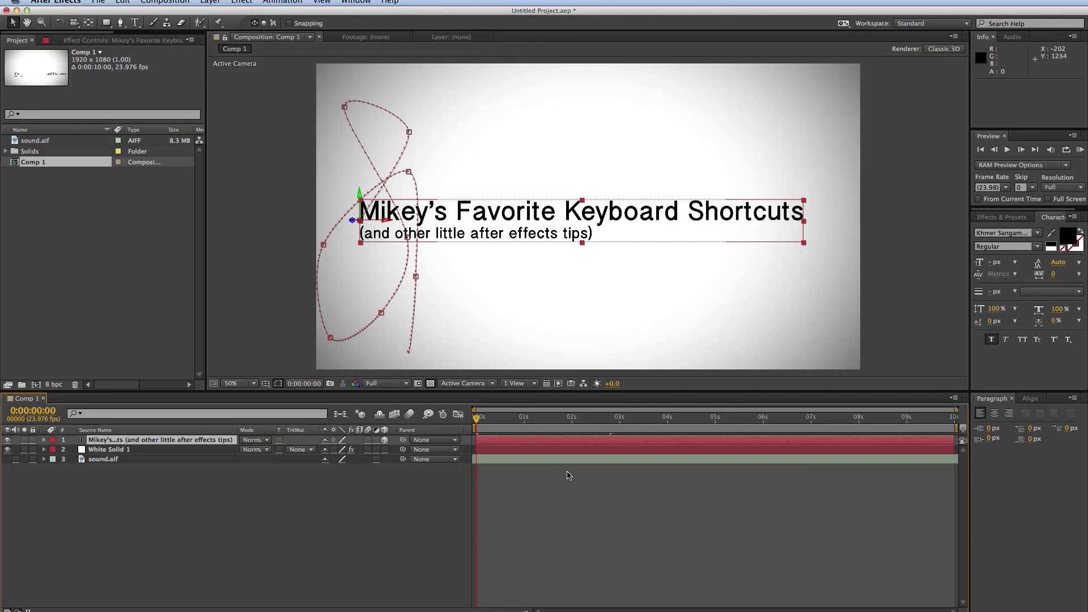
Step: Select sound.aif and show its audio waveform with LL
{"action": "left_click", "coordinate": [481, 460]}
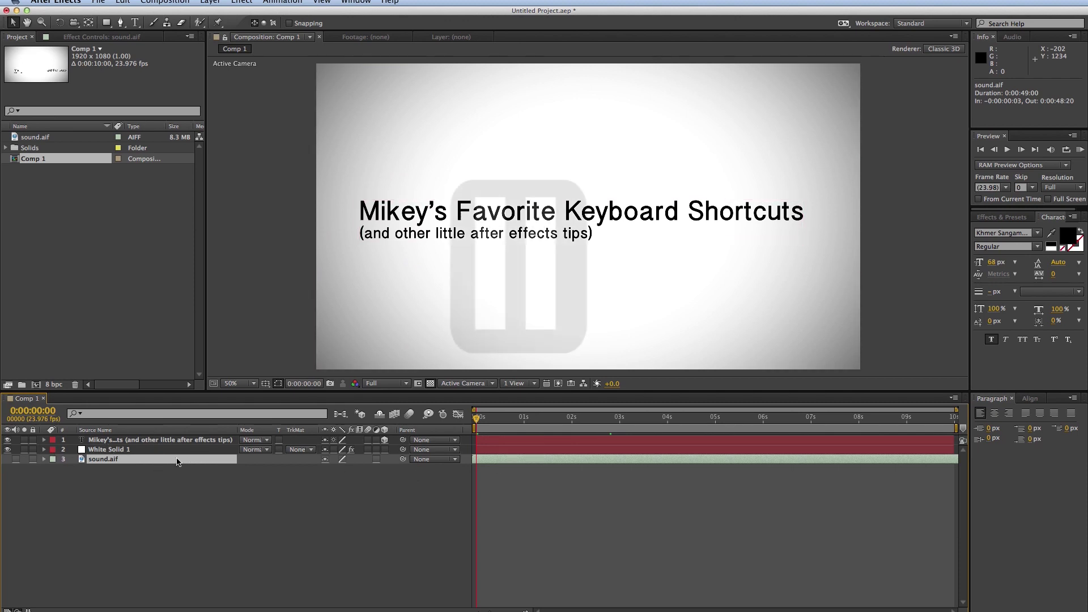
{"action": "key", "text": "l"}
{"action": "key", "text": "l"}
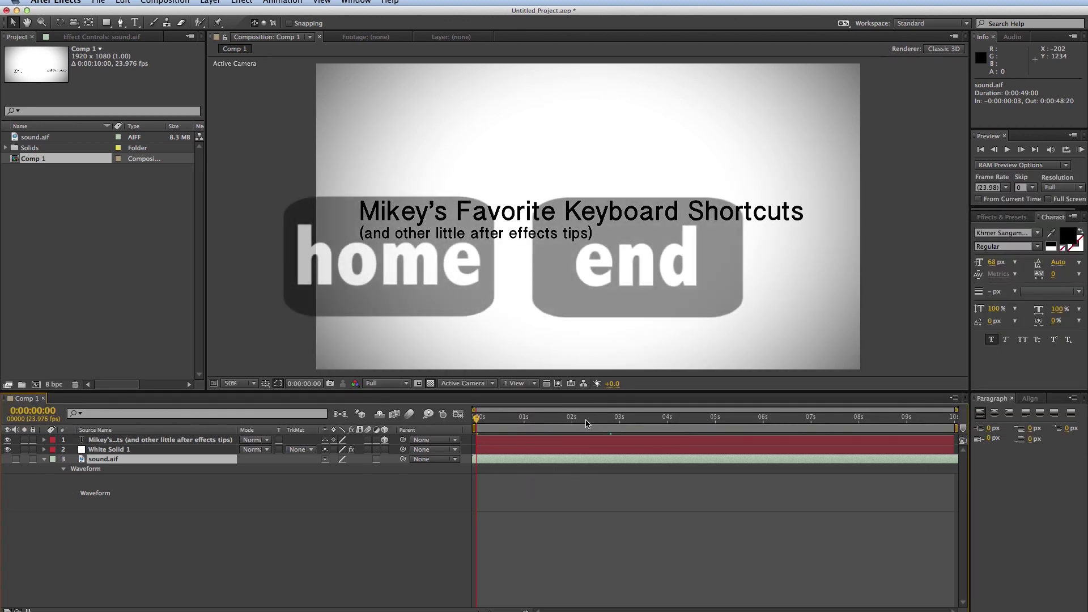
Step: Jump to the comp's last and first frames, then select and deselect the sound.aif and title layers
{"action": "key", "text": "End"}
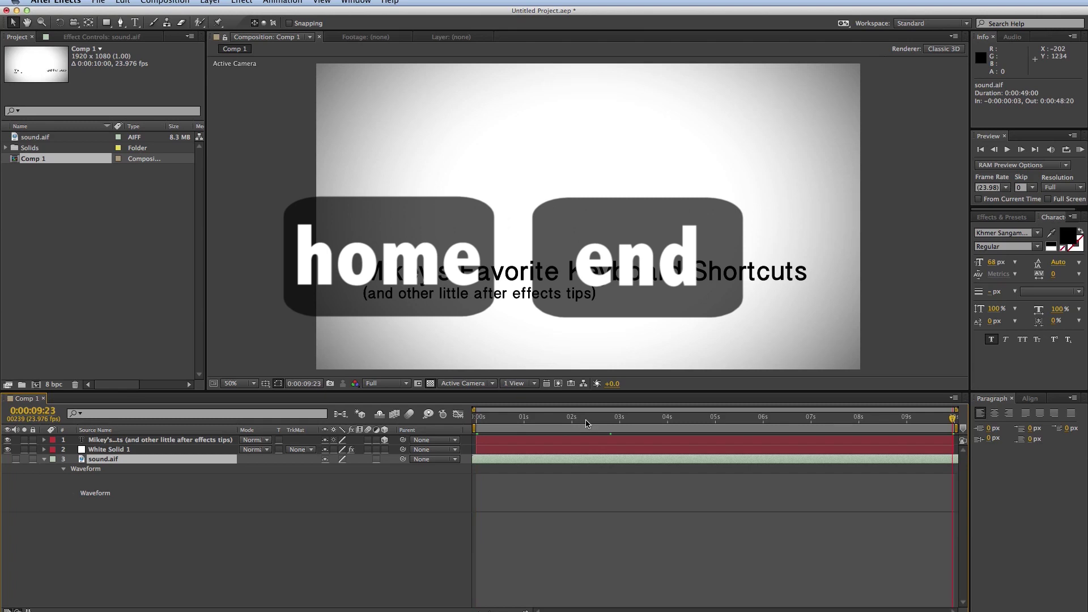
{"action": "key", "text": "Home"}
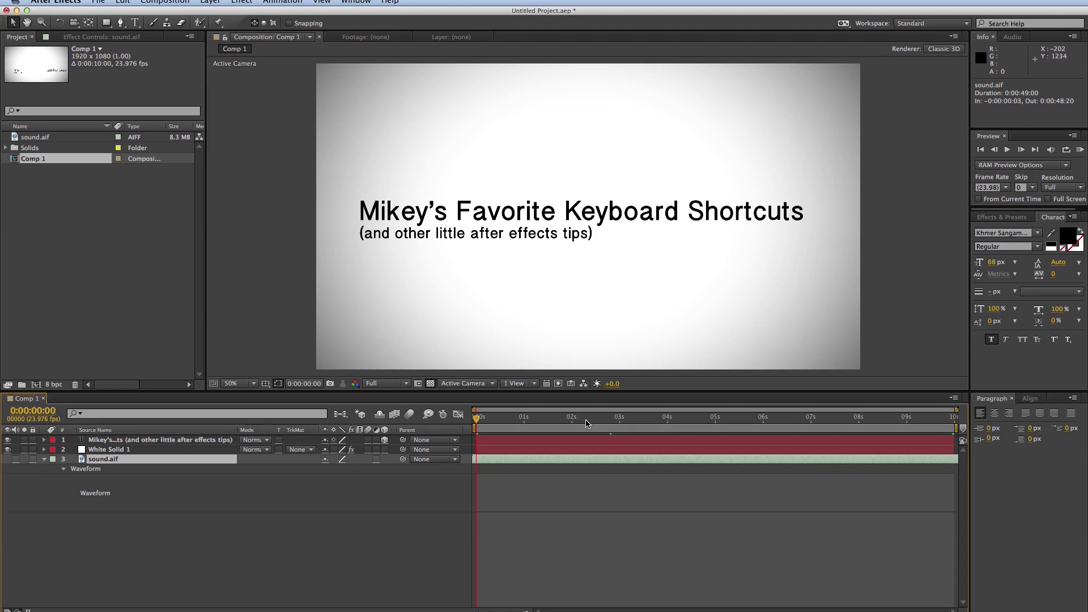
{"action": "key", "text": "Return"}
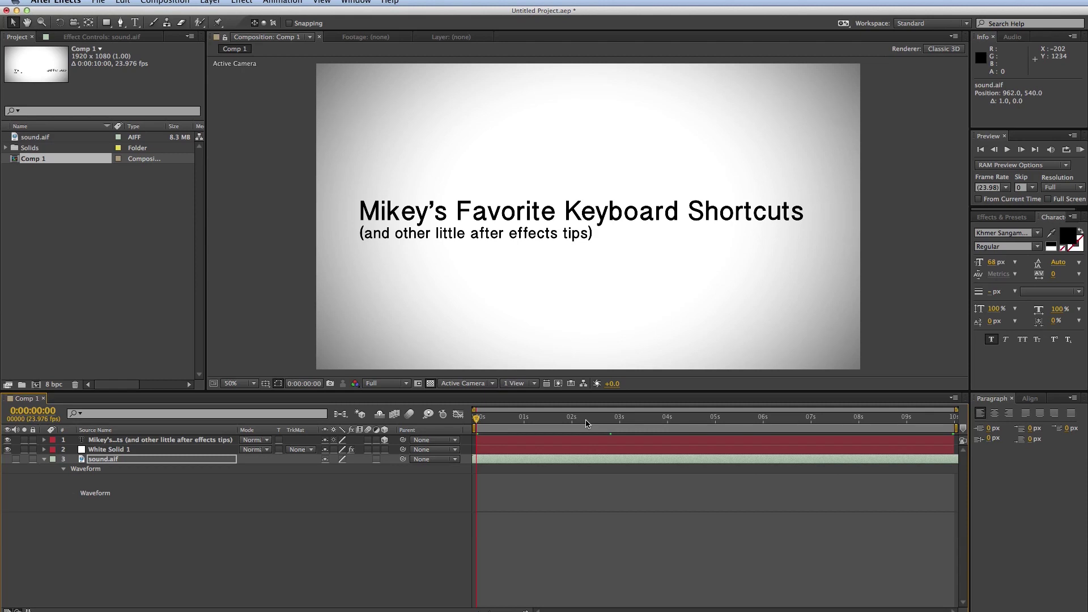
{"action": "left_click", "coordinate": [481, 440]}
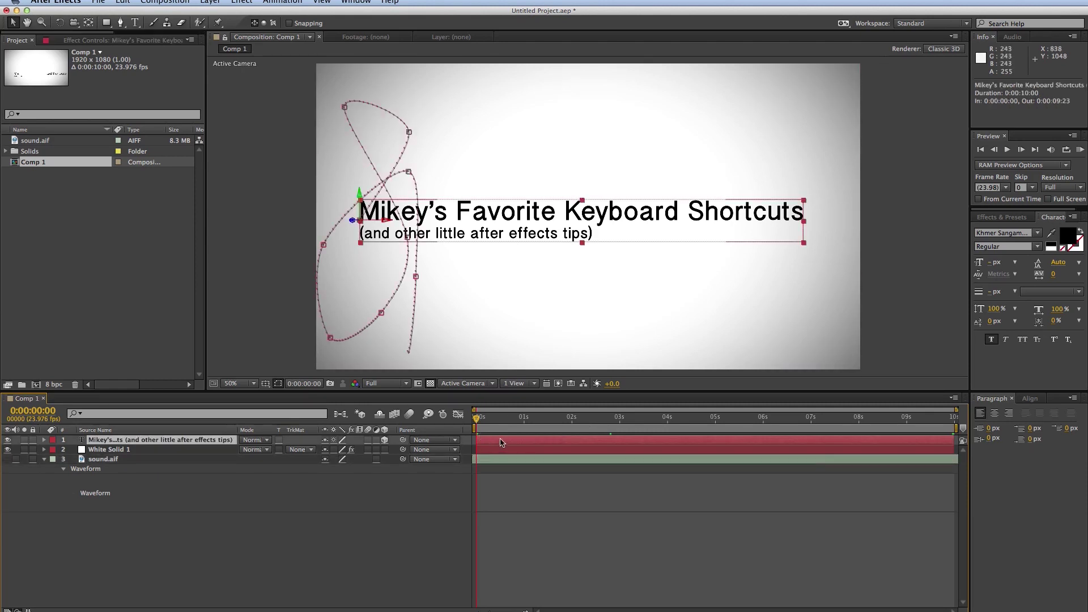
{"action": "key", "text": "Return"}
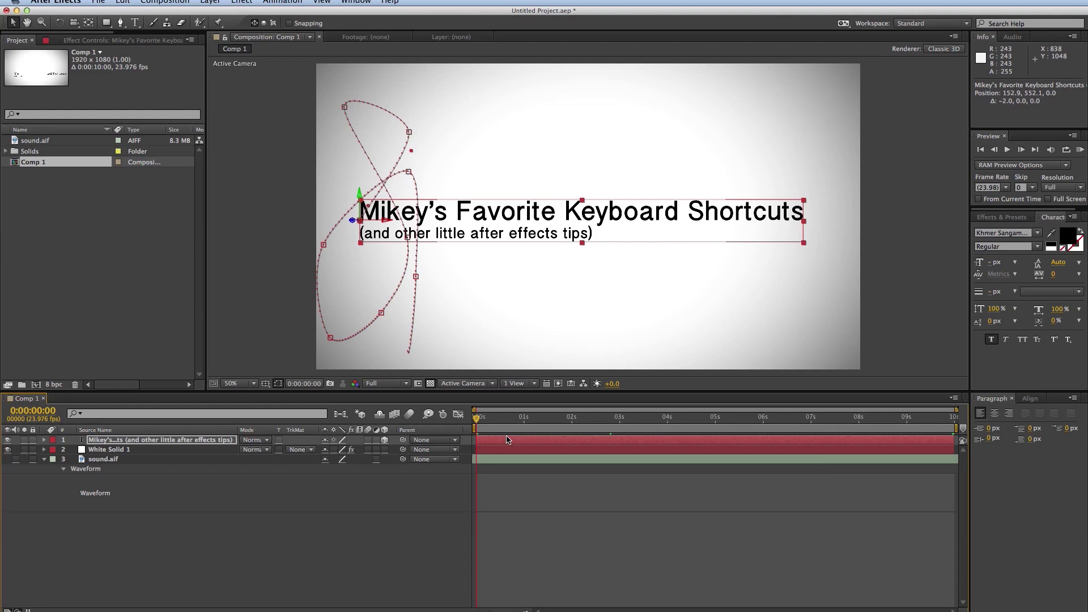
{"action": "left_click", "coordinate": [517, 496]}
Step: Step frame by frame with Page Up and Page Down, ending at 0:00:00:08
{"action": "key", "text": "Page_Up"}
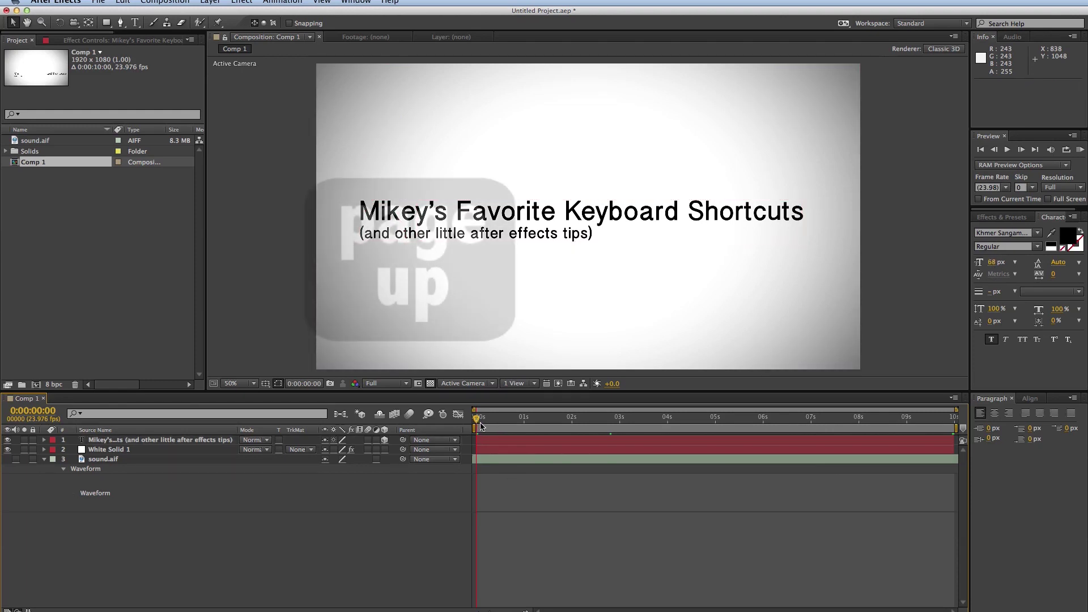
{"action": "key", "text": "Page_Down"}
{"action": "key", "text": "Page_Down"}
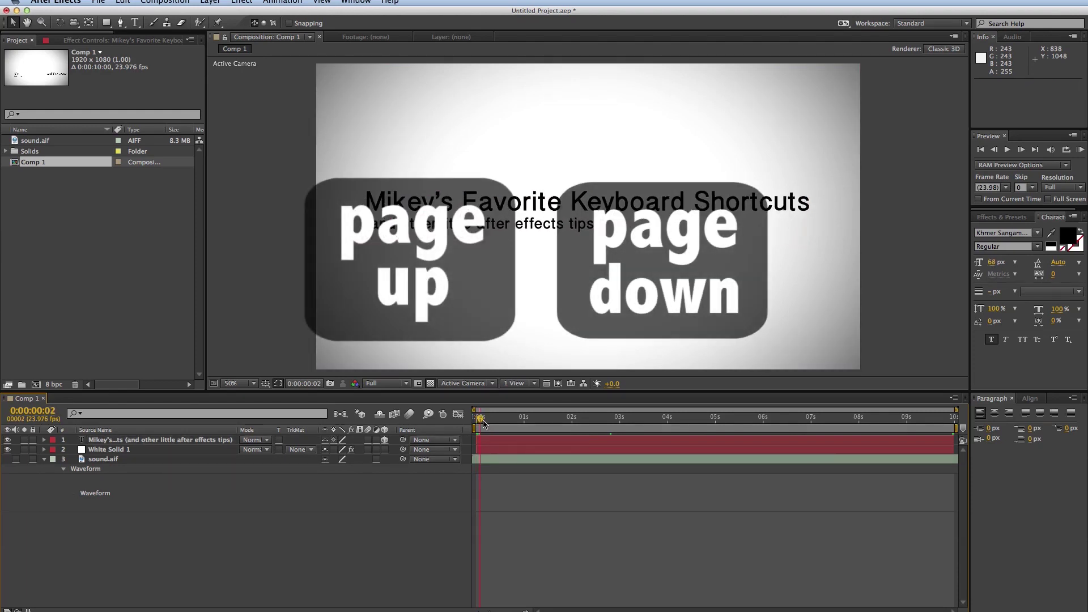
{"action": "key", "text": "Page_Down"}
{"action": "key", "text": "Page_Down"}
{"action": "key", "text": "Page_Down"}
{"action": "key", "text": "Page_Down"}
{"action": "key", "text": "Page_Down"}
{"action": "key", "text": "Page_Down"}
{"action": "key", "text": "Page_Down"}
{"action": "key", "text": "Page_Down"}
{"action": "key", "text": "Page_Down"}
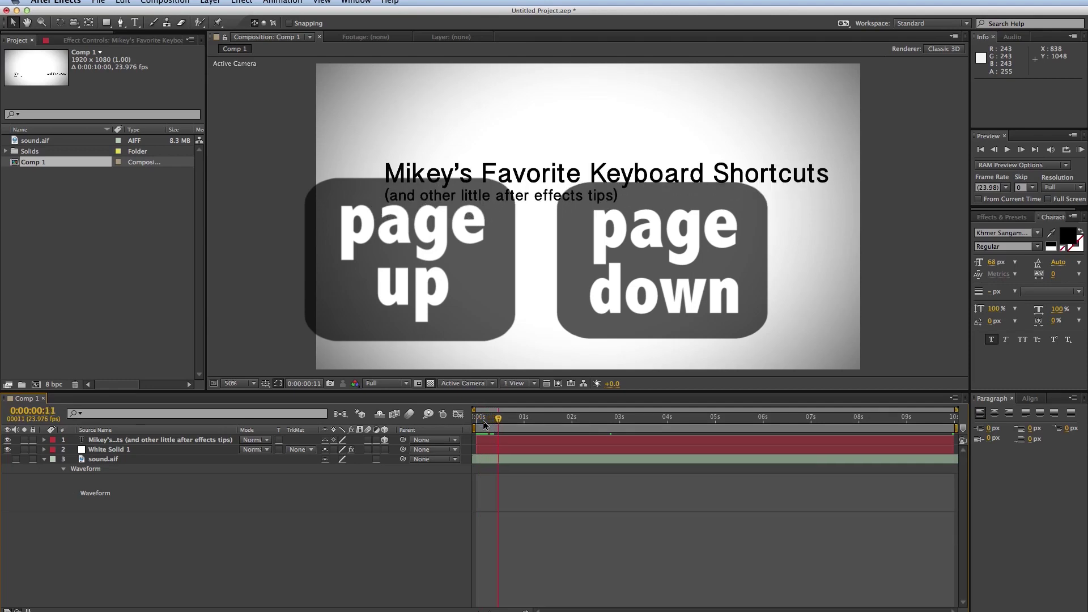
{"action": "key", "text": "Page_Down"}
{"action": "key", "text": "Page_Up"}
{"action": "key", "text": "Page_Up"}
{"action": "key", "text": "Page_Up"}
{"action": "key", "text": "Page_Up"}
{"action": "key", "text": "Page_Up"}
{"action": "key", "text": "Page_Up"}
{"action": "key", "text": "Page_Up"}
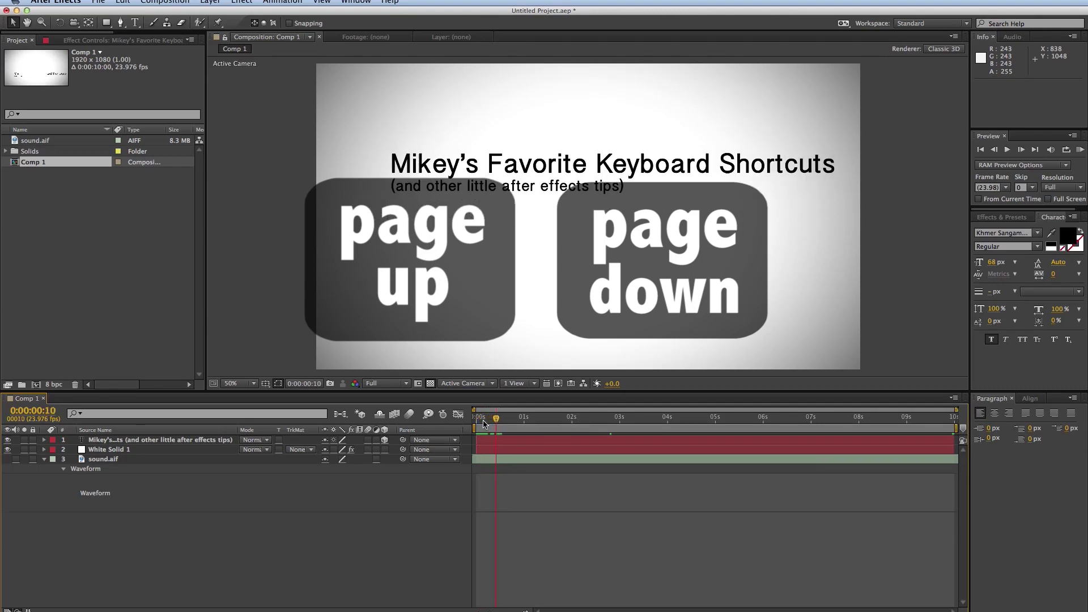
{"action": "key", "text": "Page_Down"}
{"action": "key", "text": "Page_Down"}
{"action": "key", "text": "Page_Down"}
{"action": "key", "text": "Page_Down"}
{"action": "key", "text": "Page_Down"}
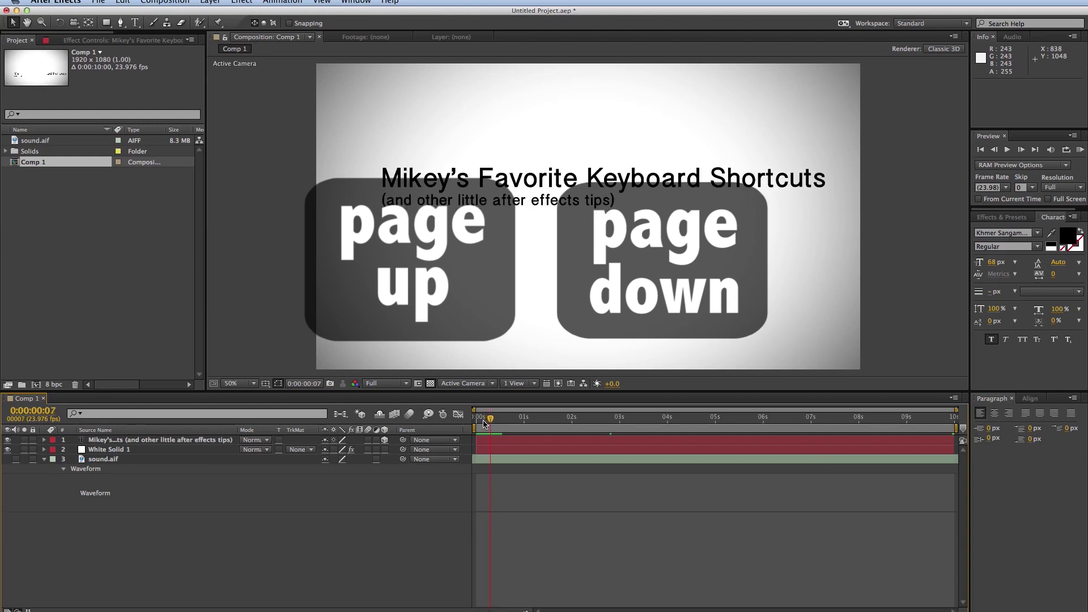
{"action": "key", "text": "Page_Down"}
{"action": "key", "text": "Page_Down"}
{"action": "key", "text": "Page_Down"}
{"action": "key", "text": "Page_Down"}
{"action": "key", "text": "Page_Down"}
{"action": "key", "text": "Page_Down"}
{"action": "key", "text": "Page_Down"}
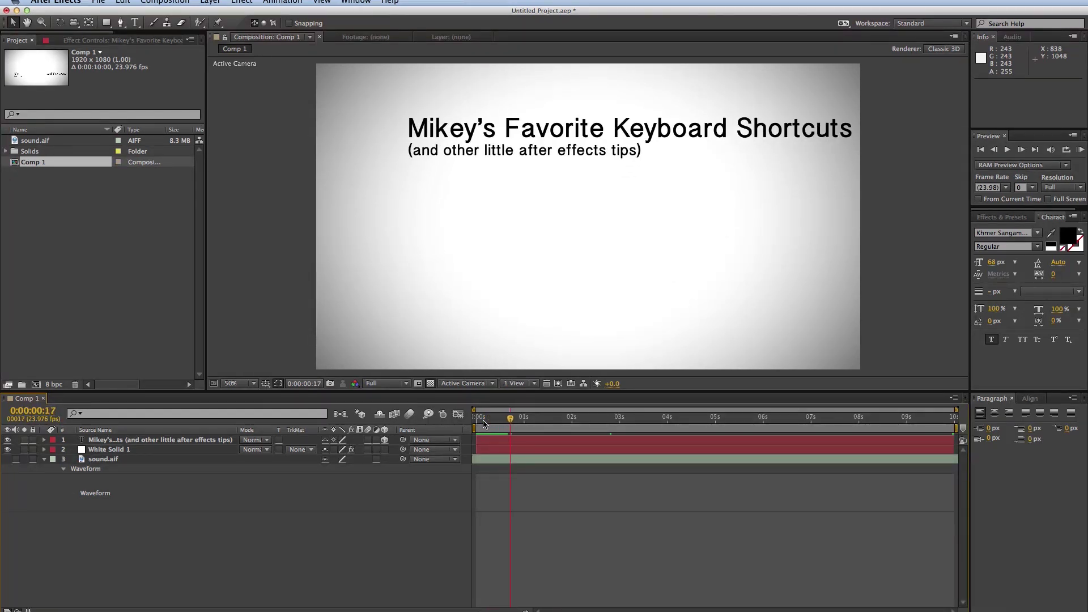
{"action": "key", "text": "Page_Up"}
{"action": "key", "text": "Page_Up"}
{"action": "key", "text": "Page_Up"}
{"action": "key", "text": "Page_Up"}
{"action": "key", "text": "Page_Up"}
{"action": "key", "text": "Page_Up"}
{"action": "key", "text": "Page_Up"}
{"action": "key", "text": "Page_Up"}
{"action": "key", "text": "Page_Up"}
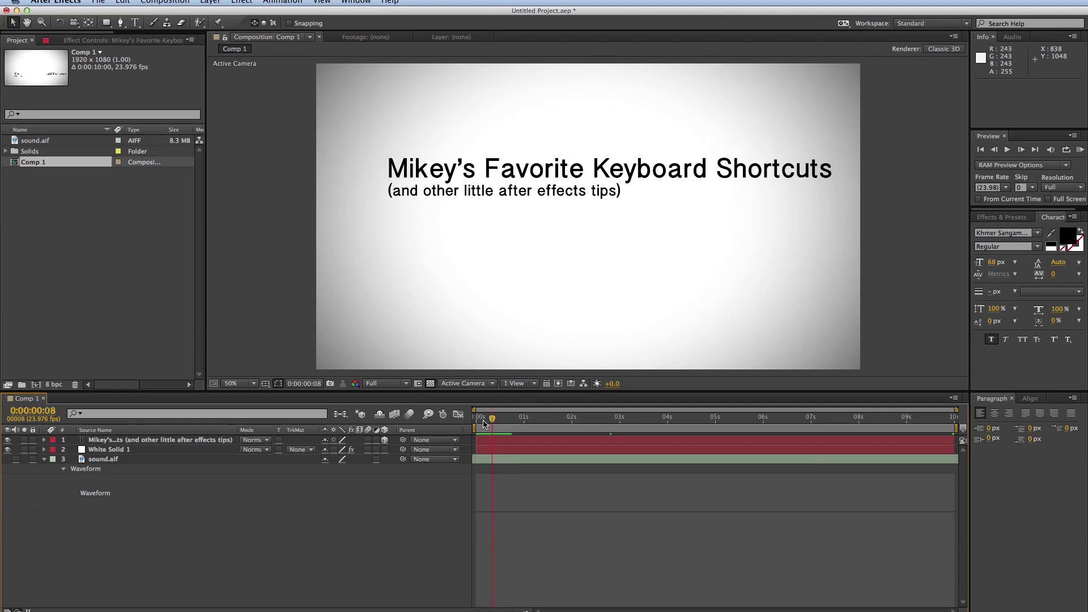
Step: Select the title, show its Position keyframes, and step through them to 0:00:05:20
{"action": "left_click", "coordinate": [515, 440]}
{"action": "key", "text": "u"}
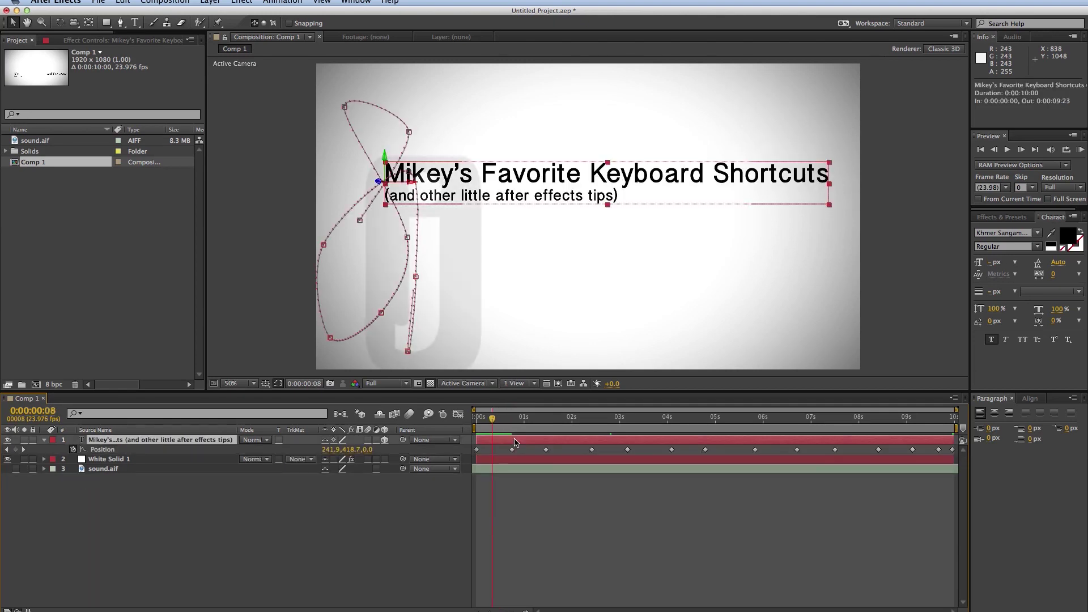
{"action": "key", "text": "j"}
{"action": "key", "text": "k"}
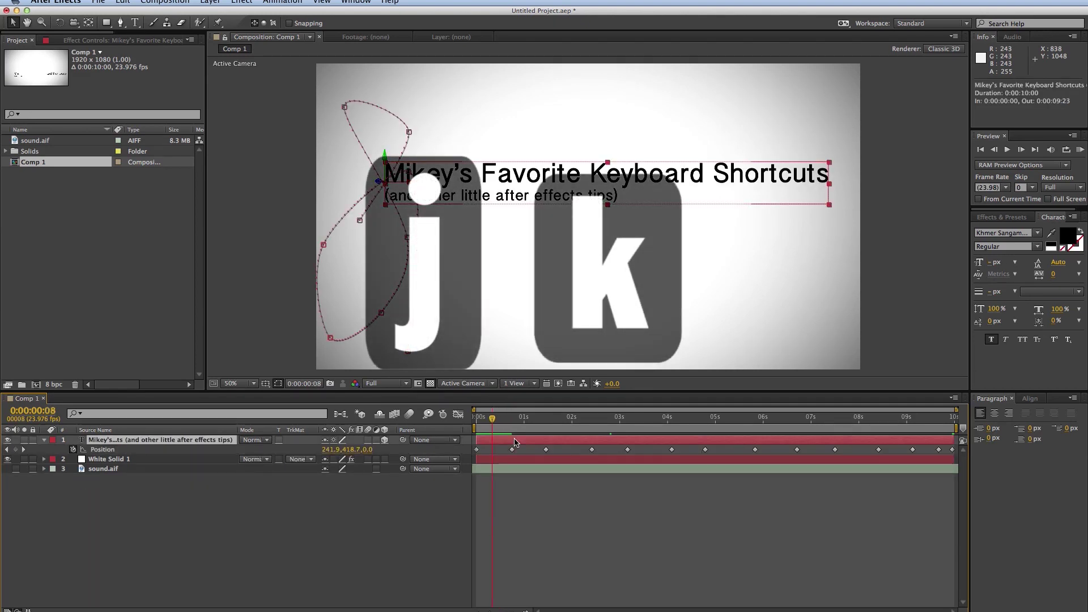
{"action": "key", "text": "k"}
{"action": "key", "text": "k"}
{"action": "key", "text": "k"}
{"action": "key", "text": "k"}
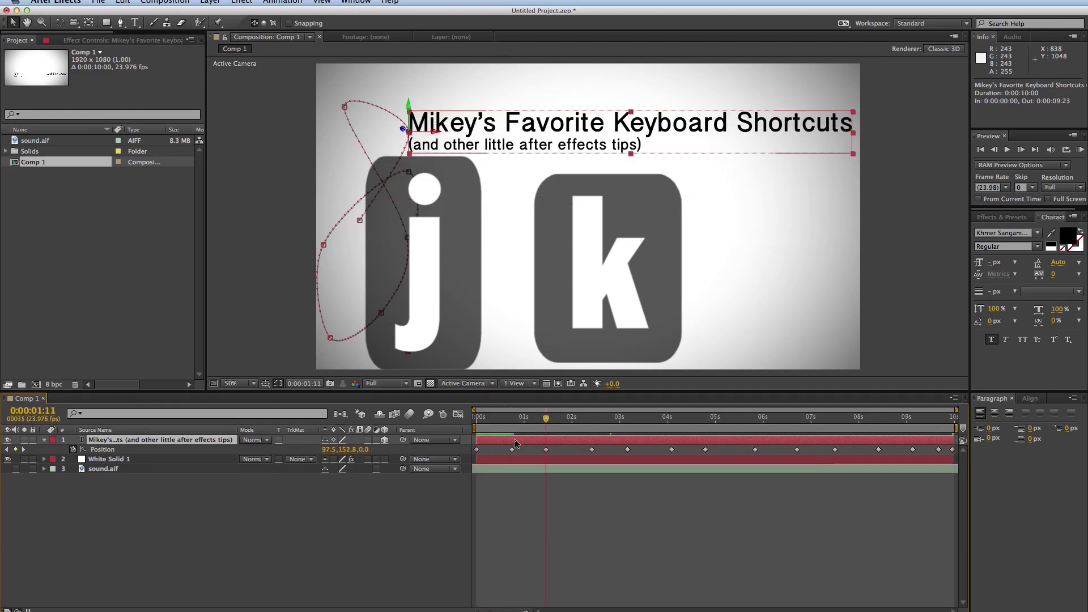
{"action": "key", "text": "k"}
{"action": "key", "text": "k"}
{"action": "key", "text": "k"}
{"action": "key", "text": "k"}
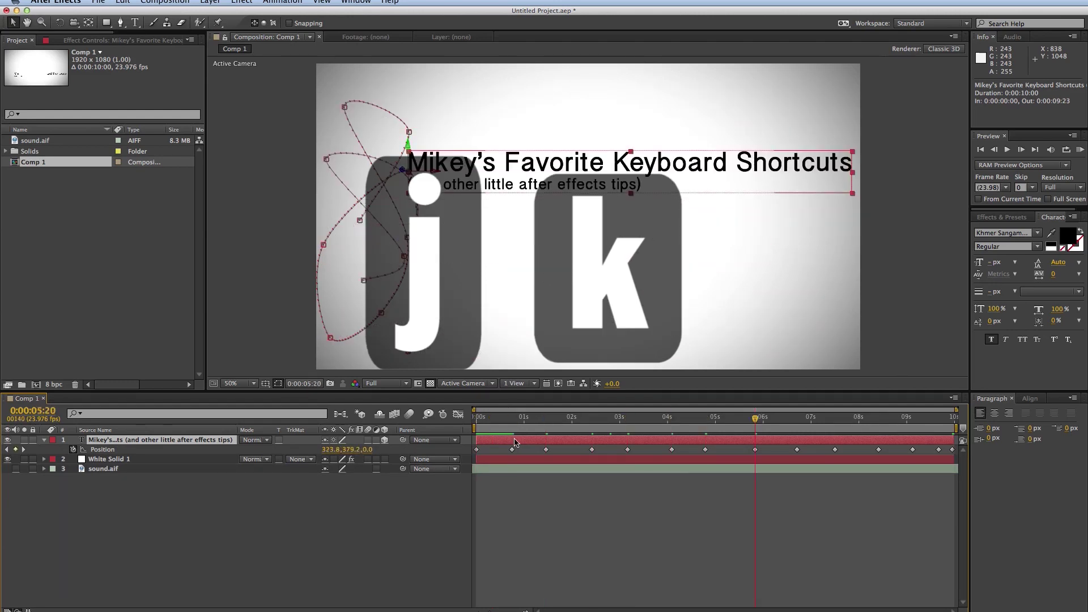
{"action": "key", "text": "j"}
{"action": "key", "text": "j"}
{"action": "key", "text": "j"}
{"action": "key", "text": "j"}
{"action": "key", "text": "j"}
{"action": "key", "text": "j"}
{"action": "key", "text": "j"}
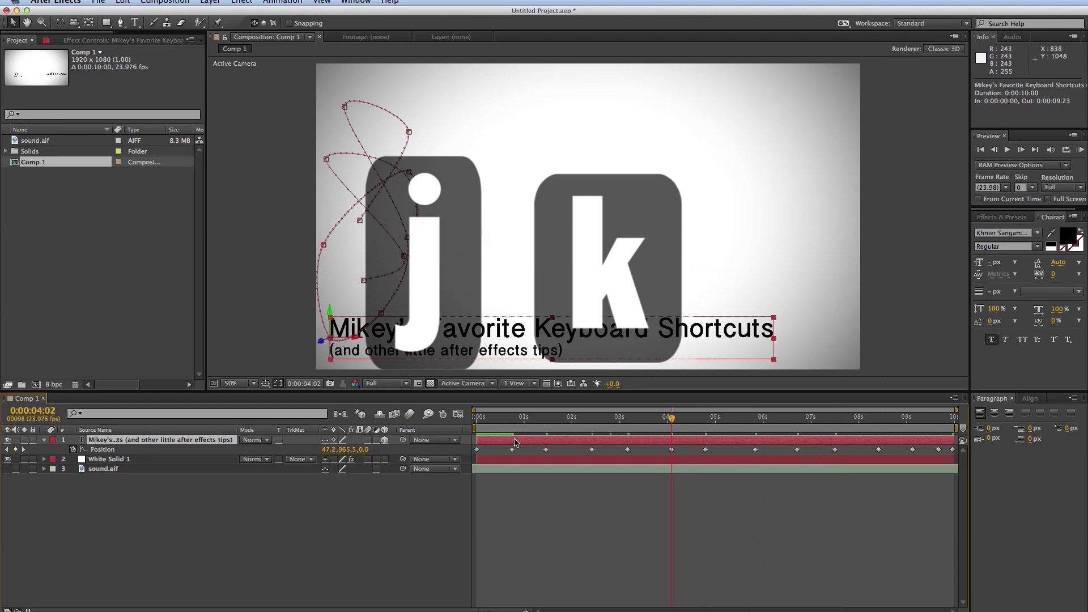
{"action": "key", "text": "k"}
{"action": "key", "text": "k"}
{"action": "key", "text": "k"}
{"action": "key", "text": "k"}
{"action": "key", "text": "k"}
{"action": "key", "text": "k"}
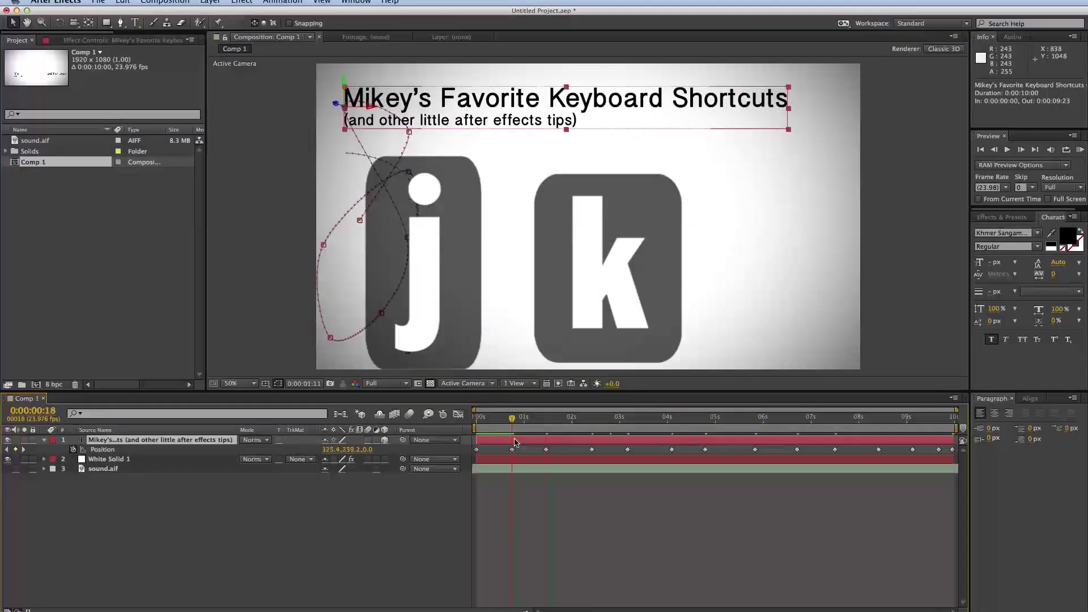
Step: Hop between adjacent Position keyframes with J and K, finishing at 0:00:04:19
{"action": "key", "text": "k"}
{"action": "key", "text": "j"}
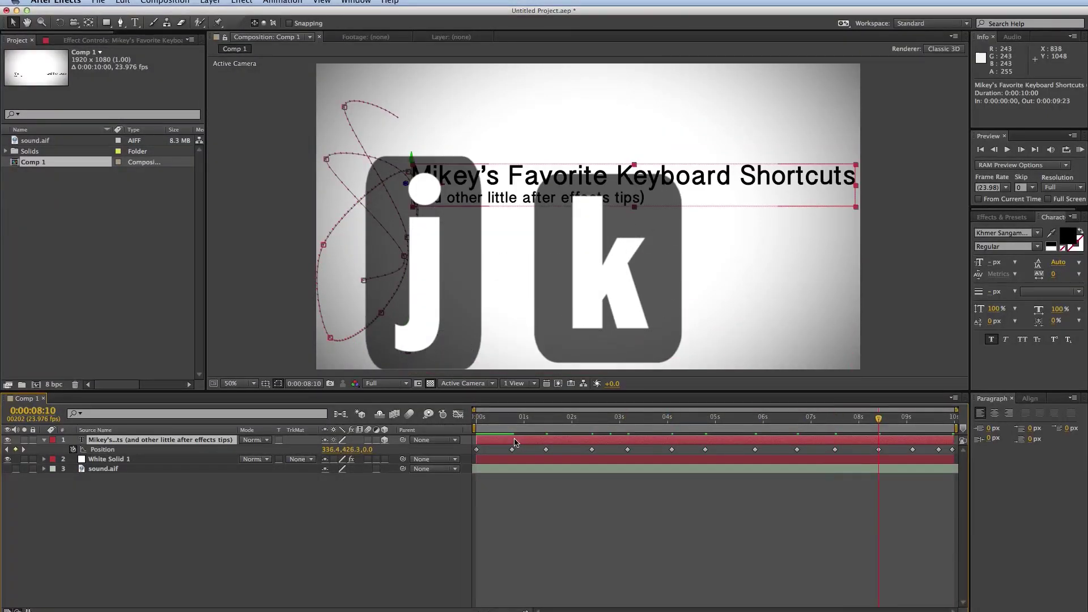
{"action": "key", "text": "k"}
{"action": "key", "text": "j"}
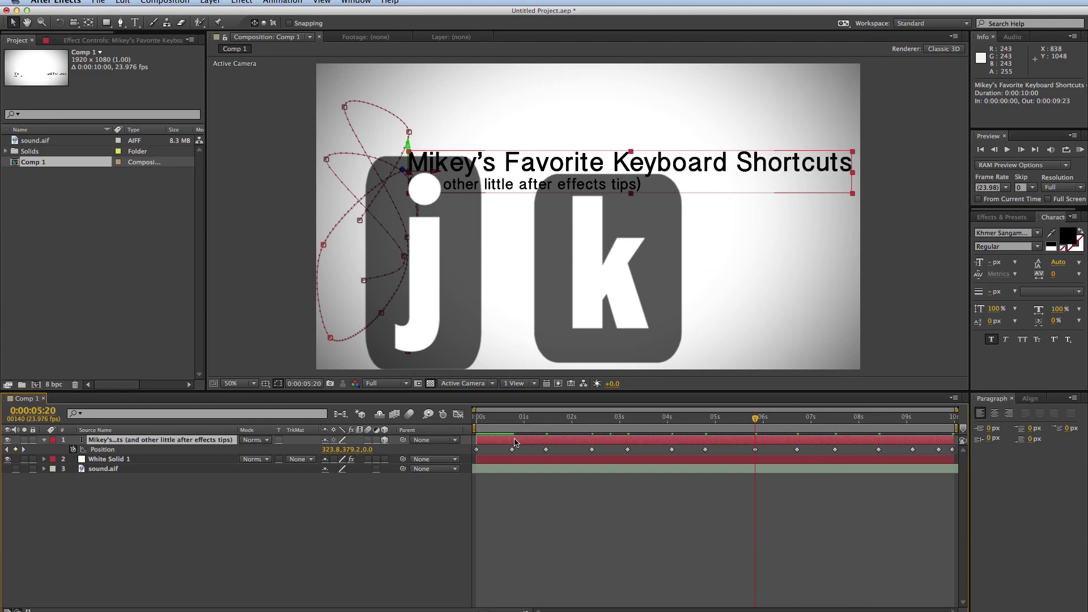
{"action": "key", "text": "j"}
{"action": "key", "text": "j"}
{"action": "key", "text": "j"}
{"action": "key", "text": "j"}
{"action": "key", "text": "j"}
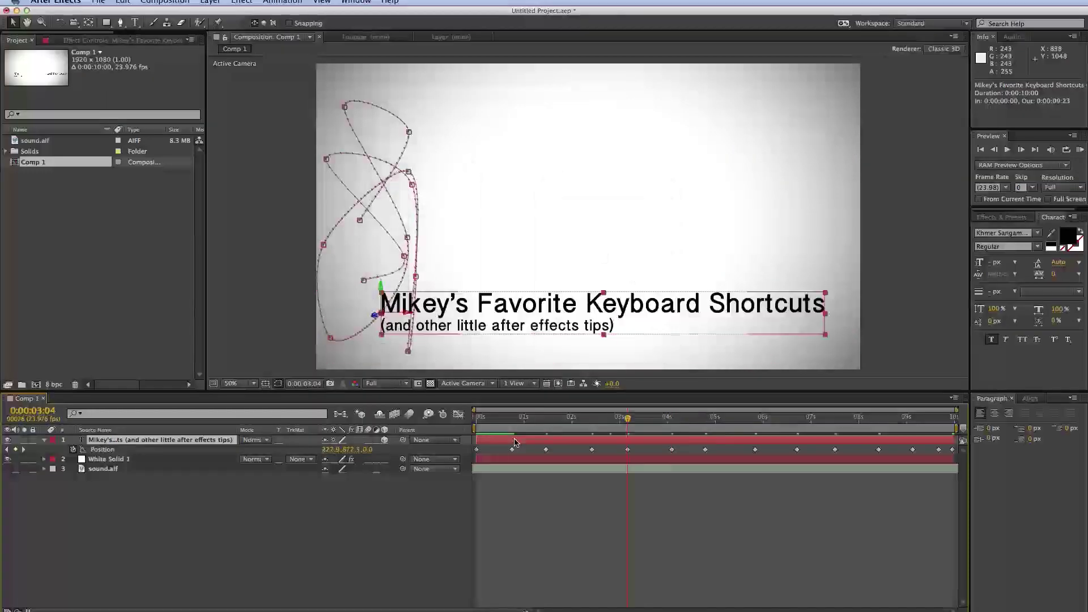
{"action": "key", "text": "k"}
{"action": "key", "text": "k"}
{"action": "key", "text": "k"}
{"action": "key", "text": "k"}
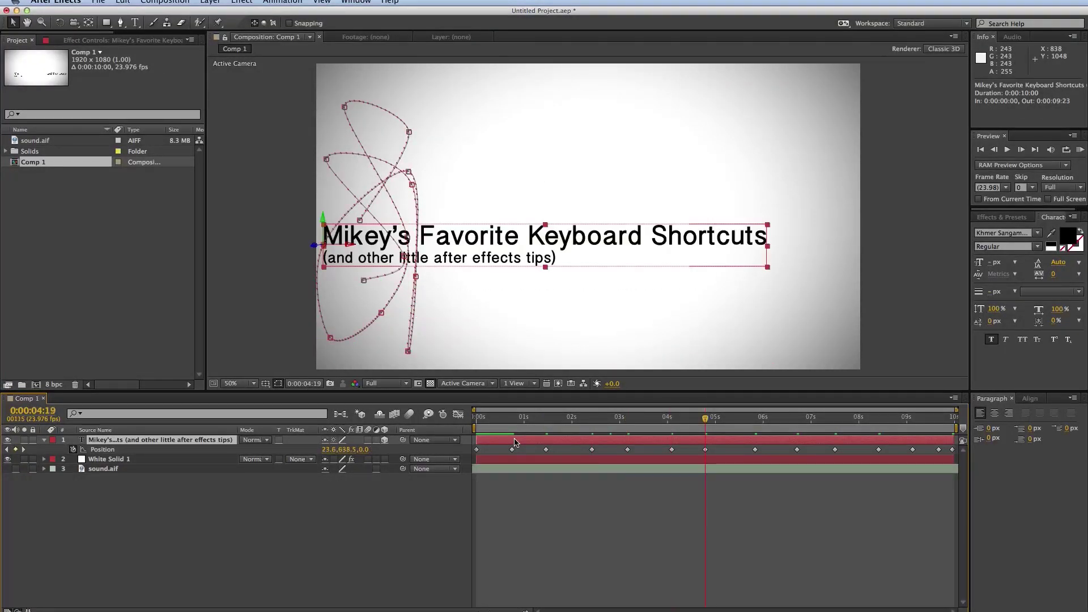
{"action": "key", "text": "space"}
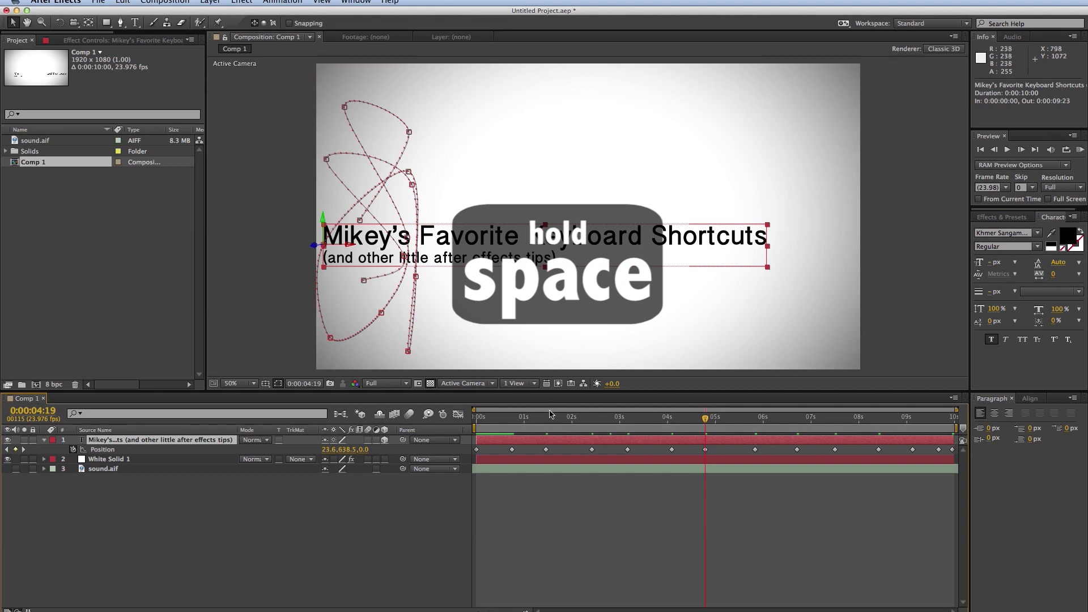
Step: Preview the animation from the start, then pan around the composition view
{"action": "left_click", "coordinate": [478, 423]}
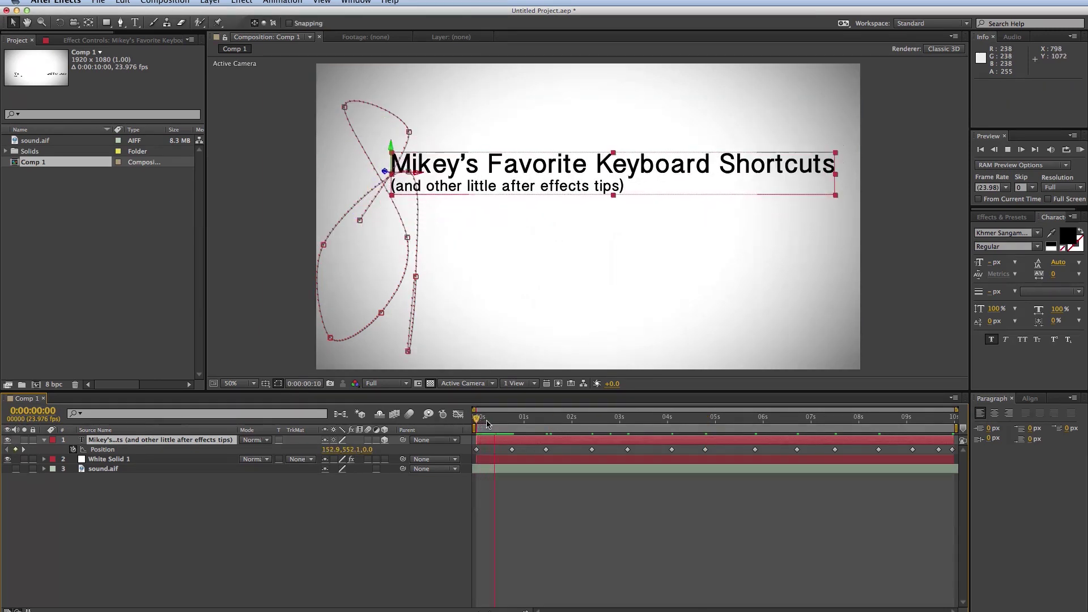
{"action": "key", "text": "space"}
{"action": "key", "text": "space"}
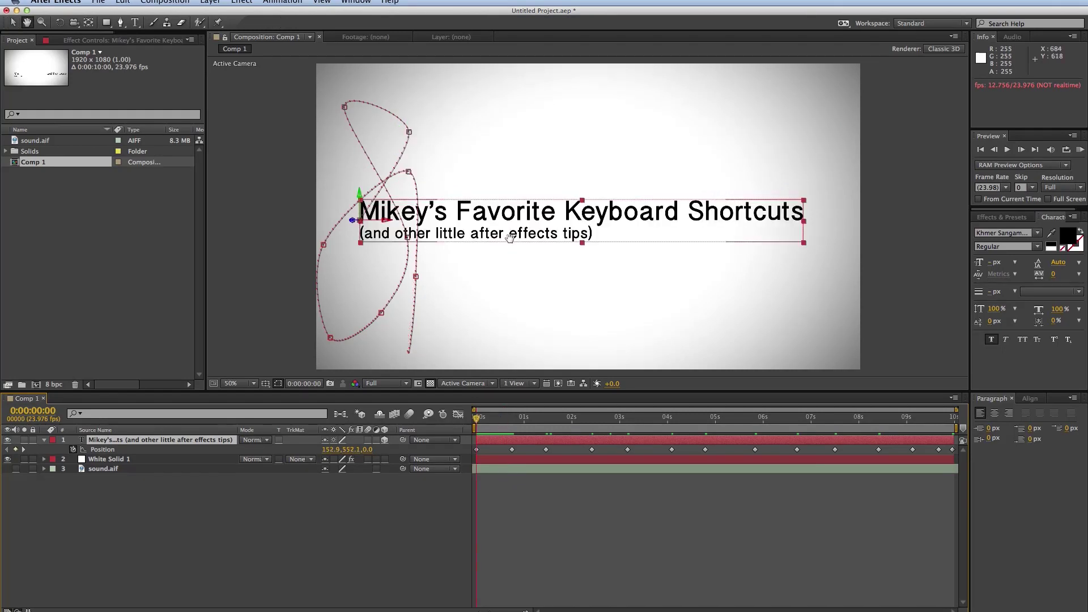
{"action": "left_click_drag", "start_coordinate": [321, 201], "coordinate": [474, 170]}
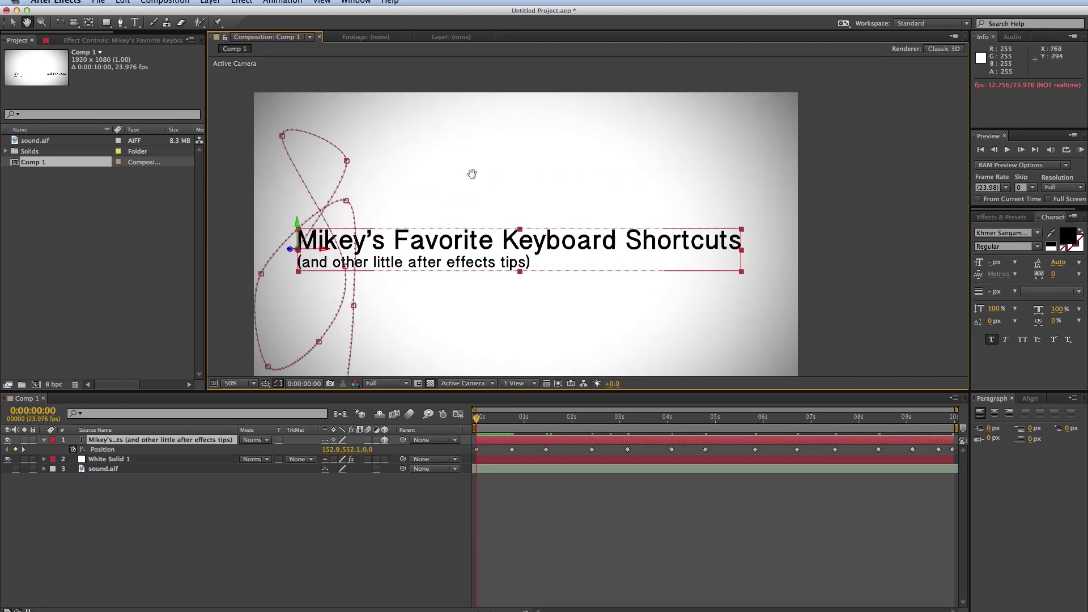
{"action": "scroll", "coordinate": [486, 227], "scroll_direction": "up", "scroll_amount": 4}
{"action": "scroll", "coordinate": [481, 234], "scroll_direction": "left", "scroll_amount": 15}
{"action": "scroll", "coordinate": [480, 234], "scroll_direction": "down", "scroll_amount": 3}
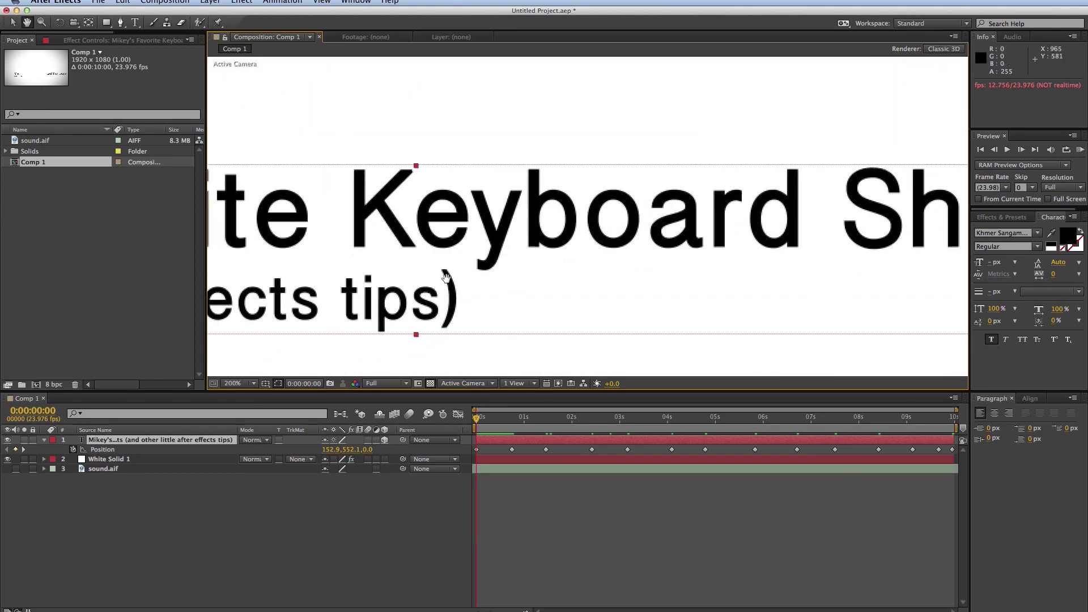
{"action": "scroll", "coordinate": [480, 234], "scroll_direction": "up", "scroll_amount": 4}
{"action": "scroll", "coordinate": [440, 228], "scroll_direction": "left", "scroll_amount": 4}
{"action": "scroll", "coordinate": [439, 228], "scroll_direction": "down", "scroll_amount": 2}
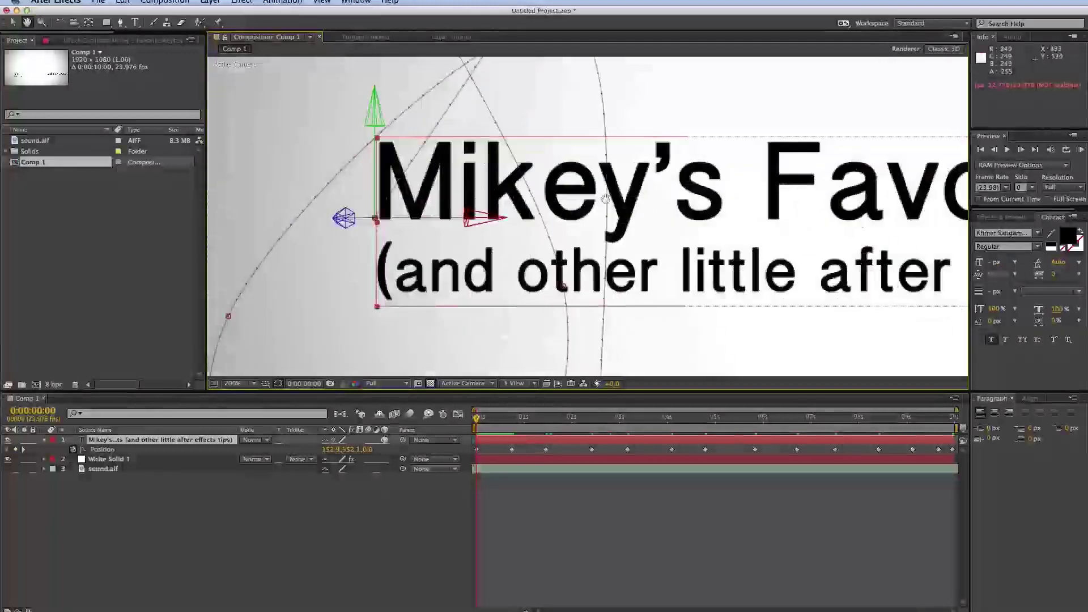
{"action": "scroll", "coordinate": [627, 230], "scroll_direction": "right", "scroll_amount": 12}
{"action": "scroll", "coordinate": [736, 206], "scroll_direction": "down", "scroll_amount": 1}
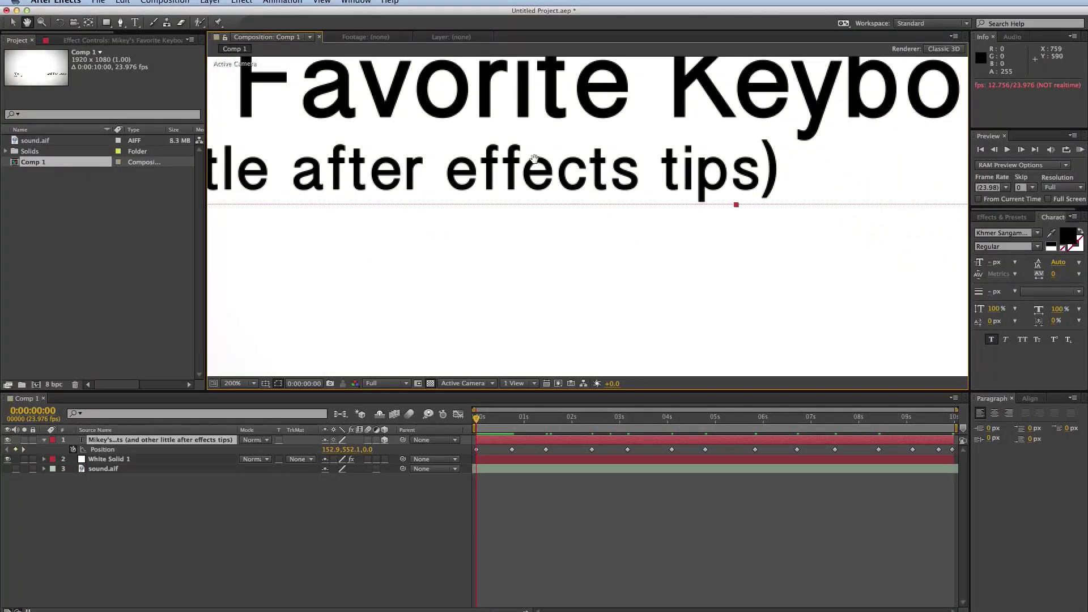
{"action": "key", "text": "v"}
{"action": "scroll", "coordinate": [537, 102], "scroll_direction": "down", "scroll_amount": 3}
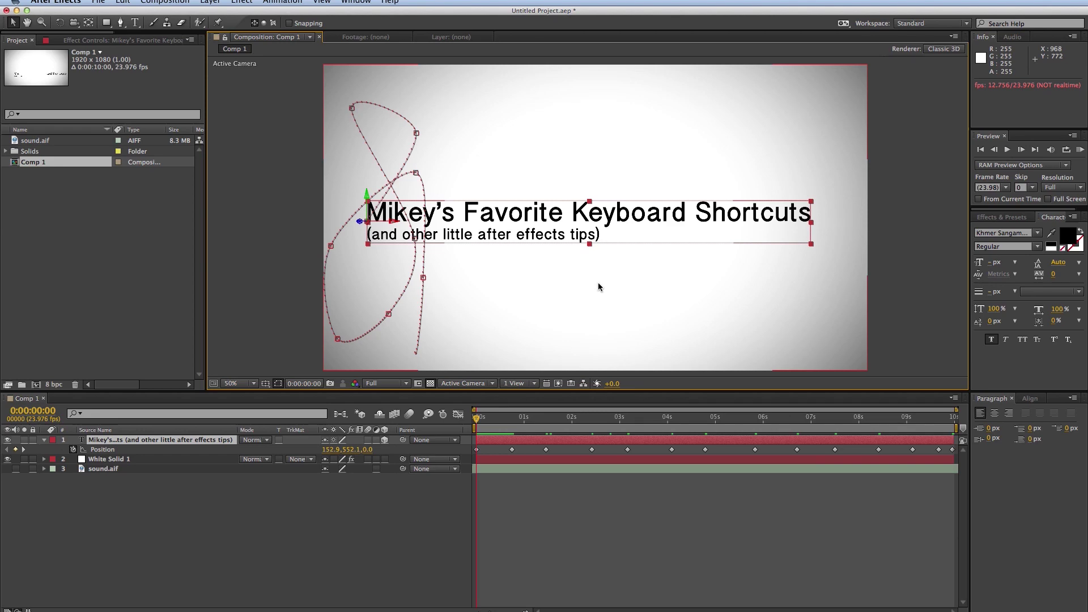
{"action": "scroll", "coordinate": [597, 282], "scroll_direction": "up", "scroll_amount": 8}
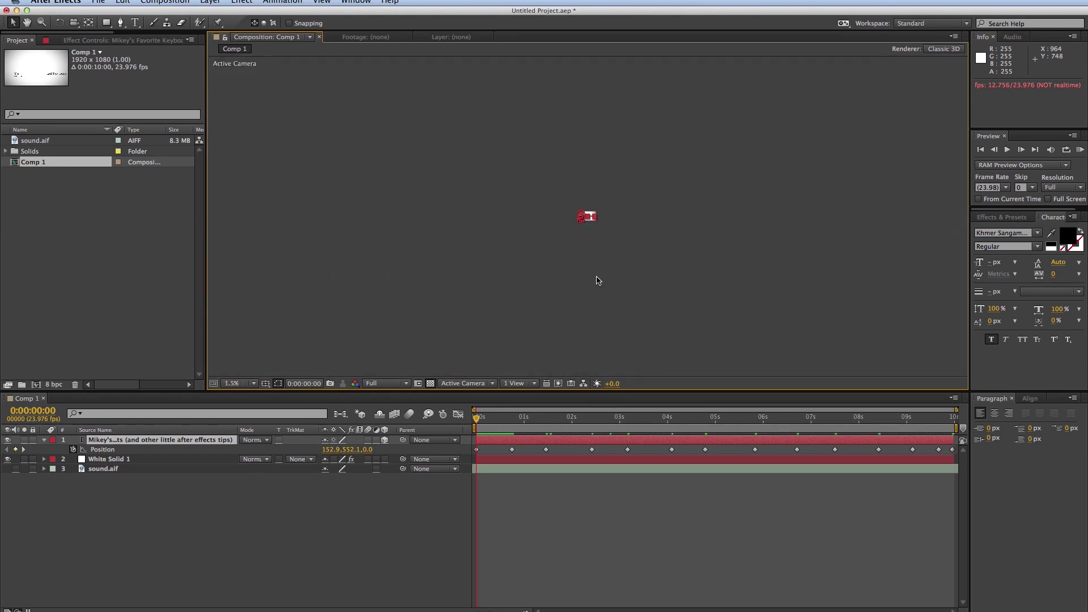
{"action": "scroll", "coordinate": [597, 280], "scroll_direction": "down", "scroll_amount": 8}
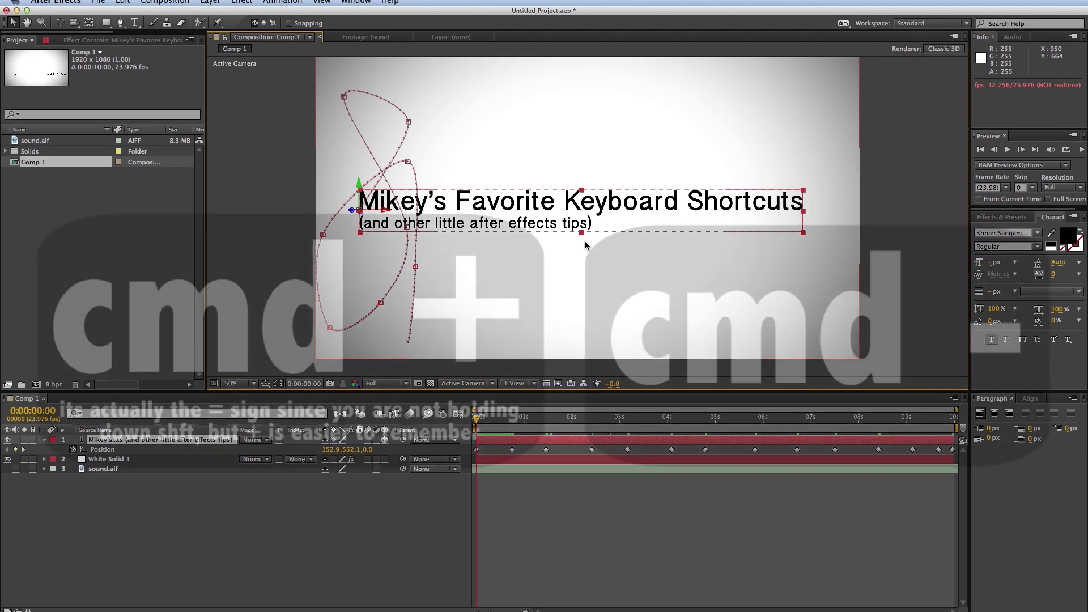
Step: Zoom the viewer with Cmd+/Cmd− and the timeline with +/−, returning to the full 10 seconds and original magnification
{"action": "key", "text": "super+equal"}
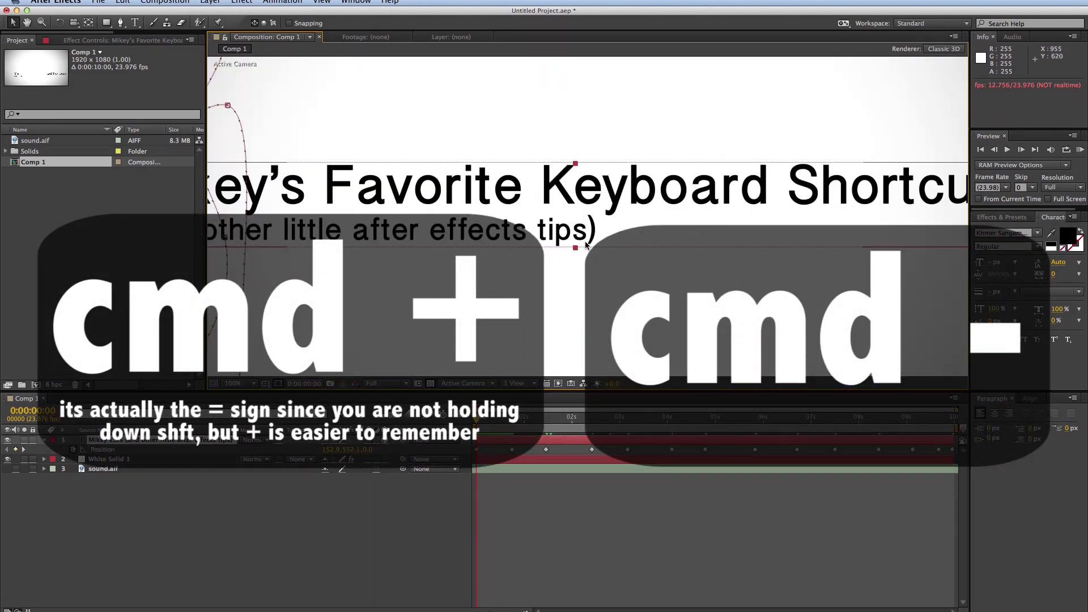
{"action": "key", "text": "super+minus"}
{"action": "key", "text": "super+equal"}
{"action": "key", "text": "super+equal"}
{"action": "key", "text": "super+minus"}
{"action": "key", "text": "super+minus"}
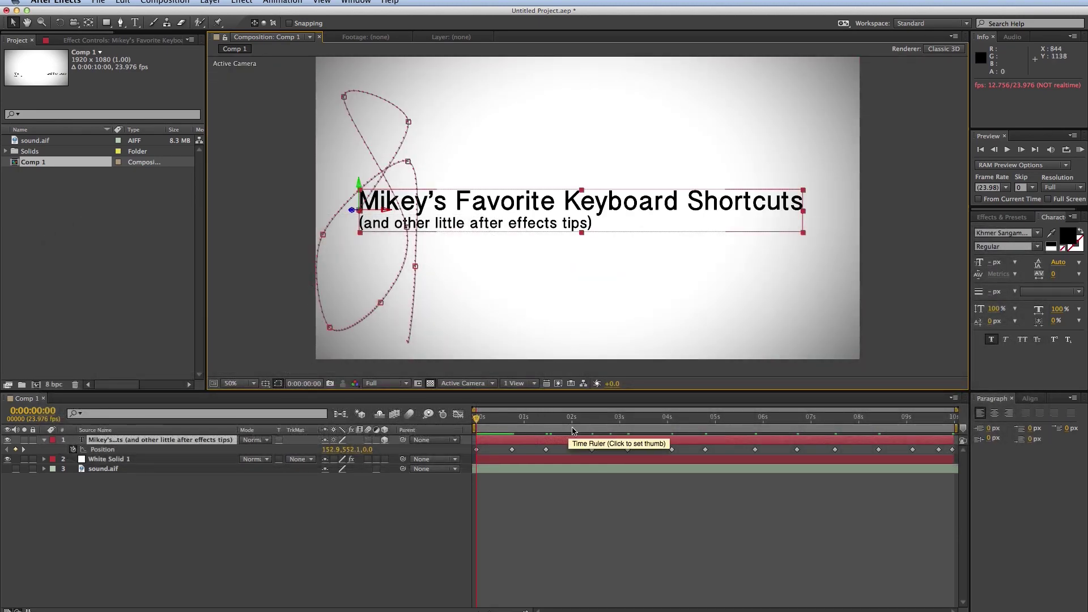
{"action": "key", "text": "equal"}
{"action": "key", "text": "equal"}
{"action": "key", "text": "equal"}
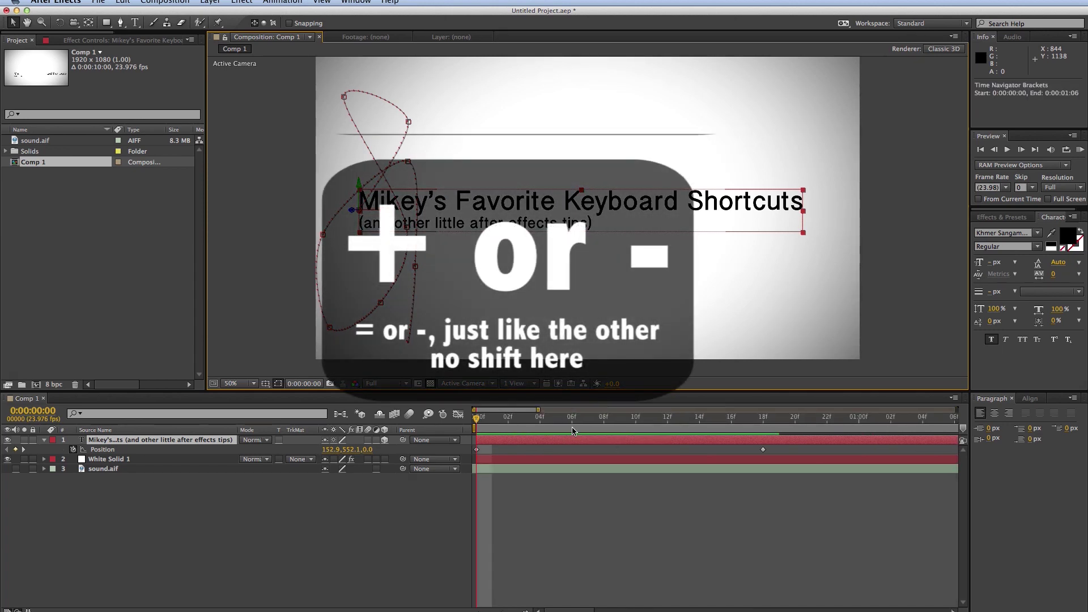
{"action": "key", "text": "equal"}
{"action": "key", "text": "minus"}
{"action": "key", "text": "minus"}
{"action": "key", "text": "minus"}
{"action": "key", "text": "minus"}
{"action": "key", "text": "super+equal"}
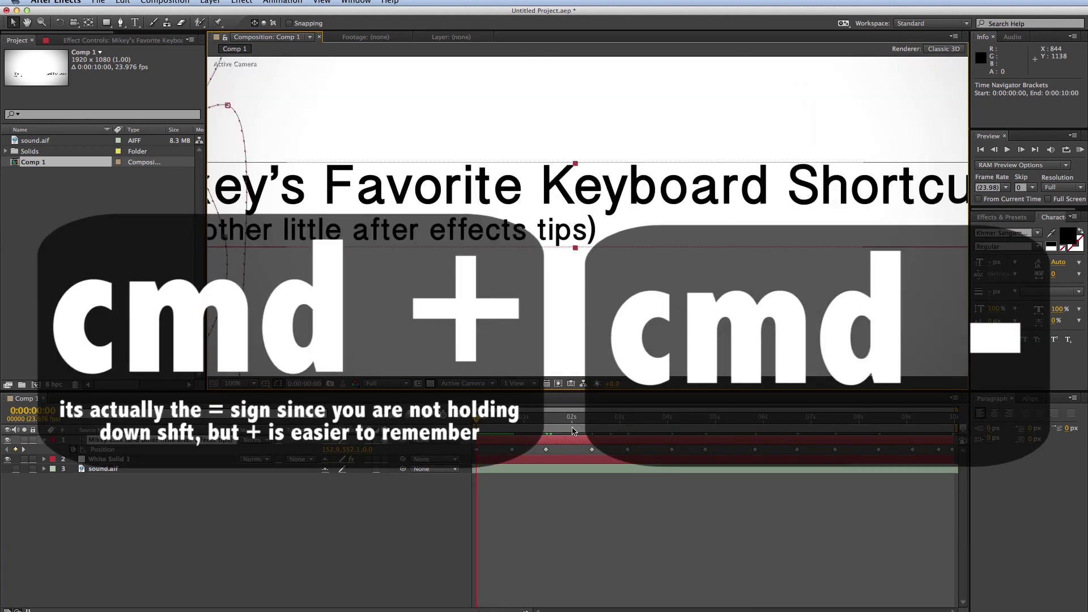
{"action": "key", "text": "super+equal"}
{"action": "key", "text": "super+minus"}
{"action": "key", "text": "super+minus"}
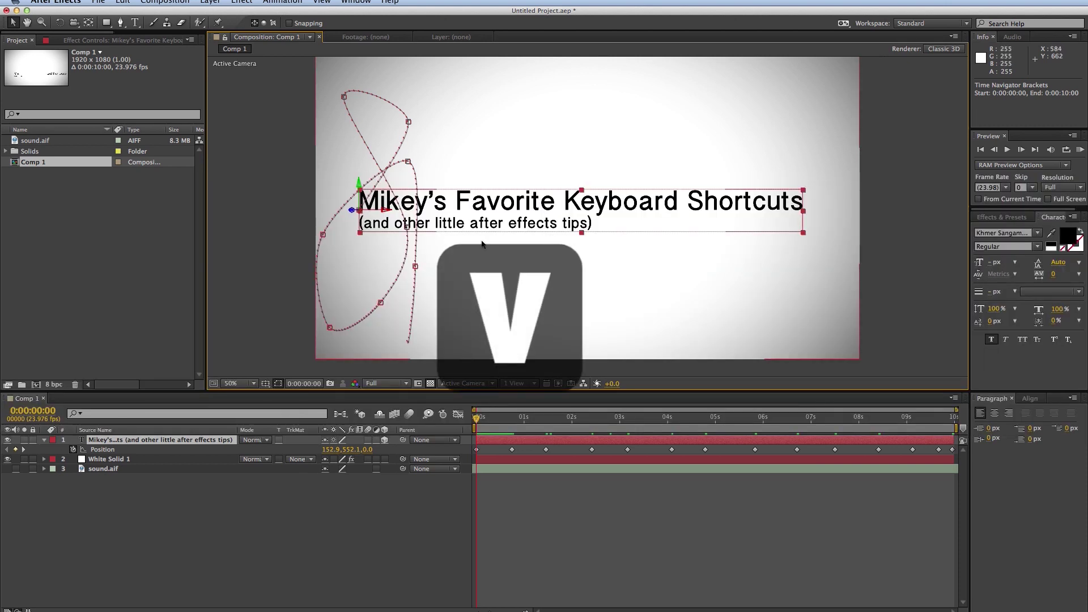
Step: Try the Hand and Selection tools, then rotate the title text in 3D with the Rotation tool
{"action": "key", "text": "h"}
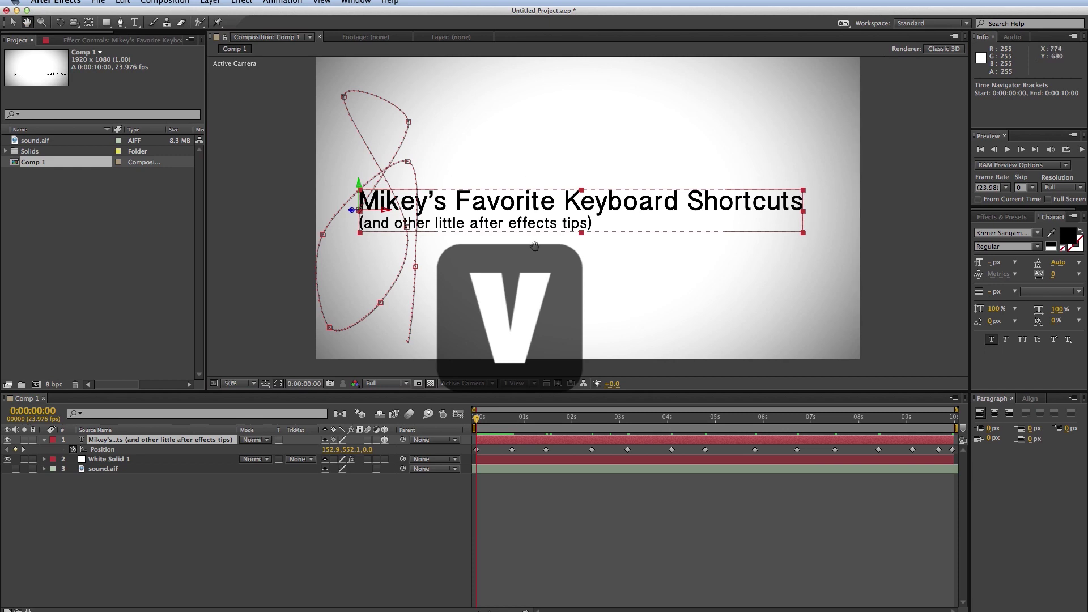
{"action": "key", "text": "v"}
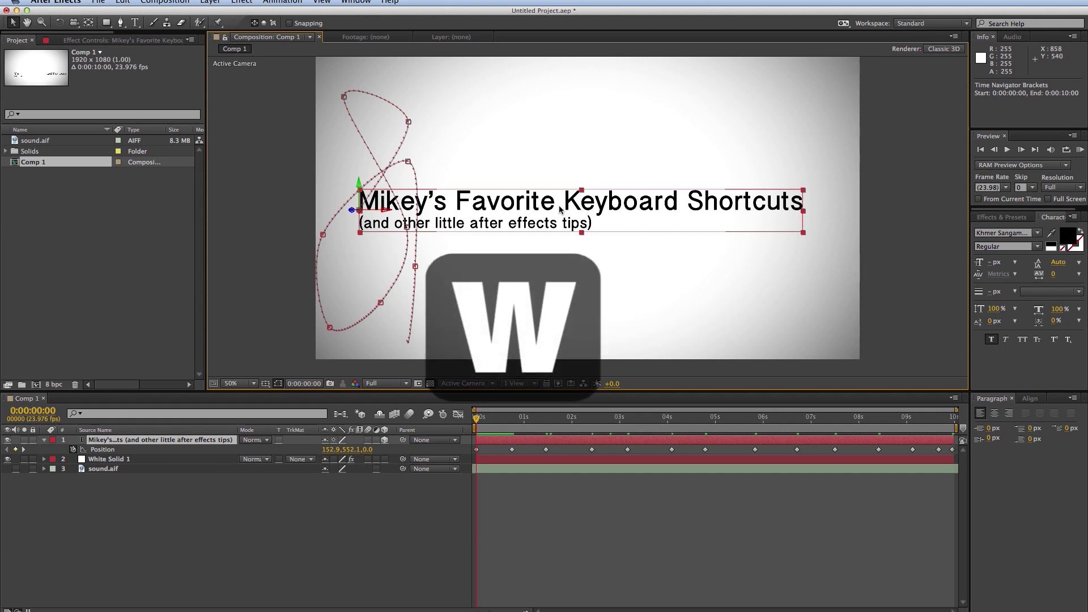
{"action": "key", "text": "w"}
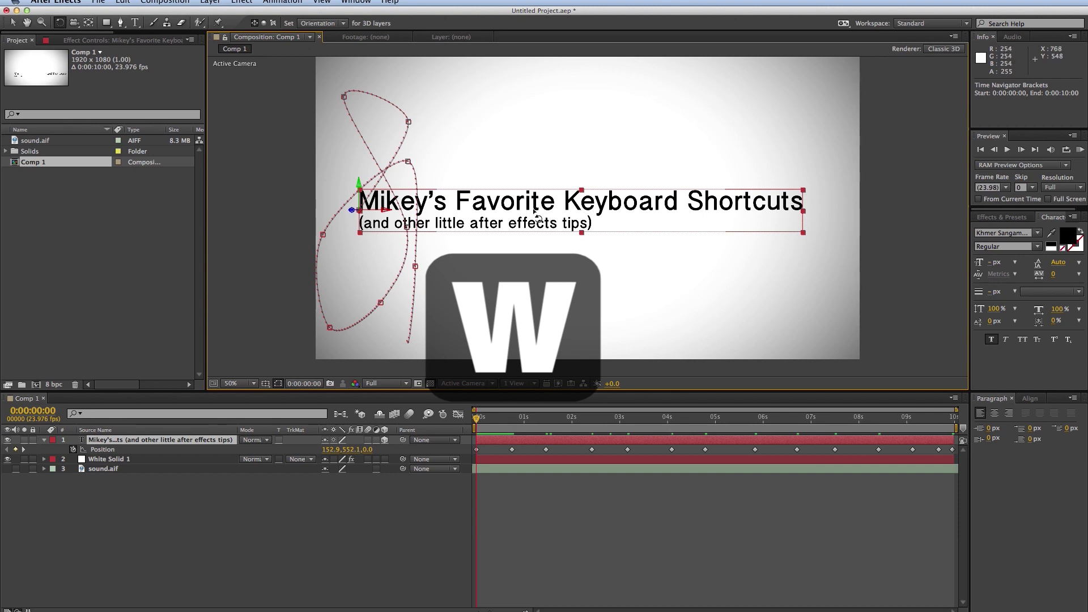
{"action": "mouse_move", "coordinate": [609, 209]}
{"action": "left_mouse_down"}
{"action": "mouse_move", "coordinate": [607, 175]}
{"action": "mouse_move", "coordinate": [603, 205]}
{"action": "mouse_move", "coordinate": [622, 165]}
{"action": "mouse_move", "coordinate": [600, 197]}
{"action": "left_mouse_up"}
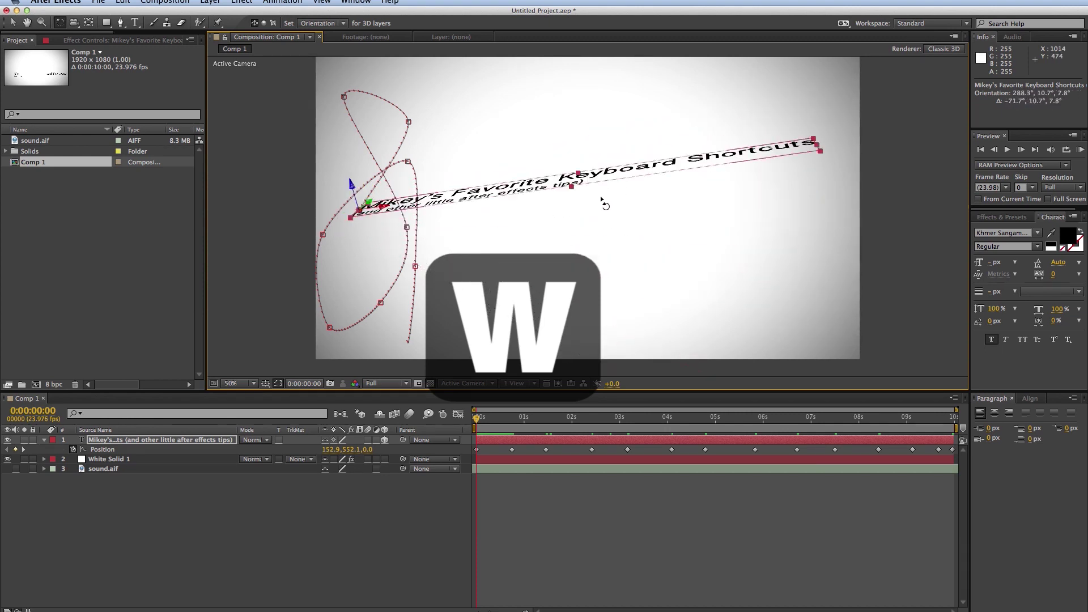
Step: Undo the rotation, switch to the Type tool, and show the title's 100% Opacity
{"action": "key", "text": "super+z"}
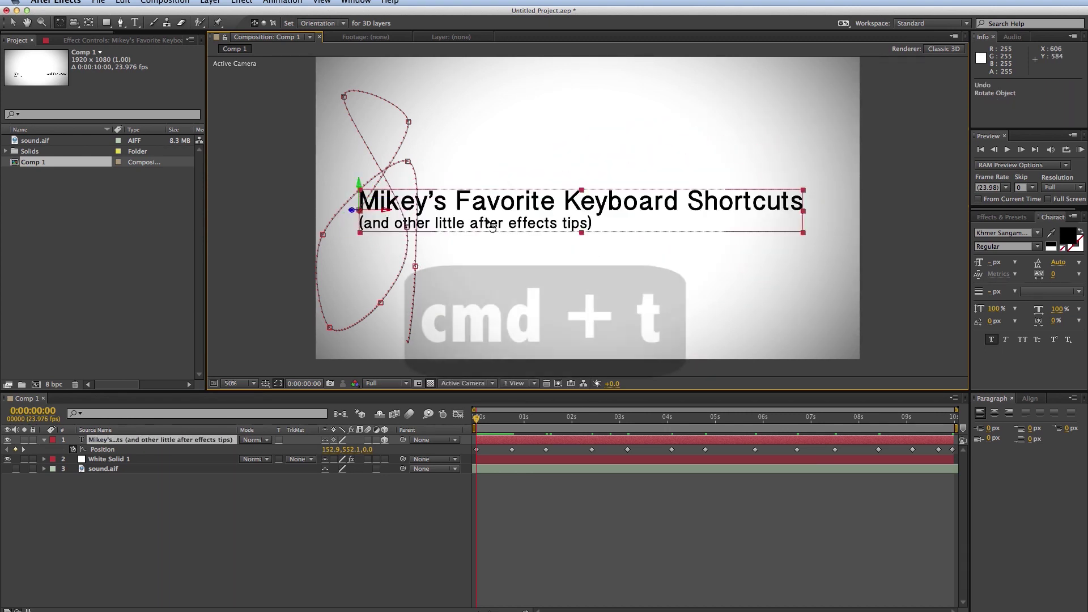
{"action": "key", "text": "super+t"}
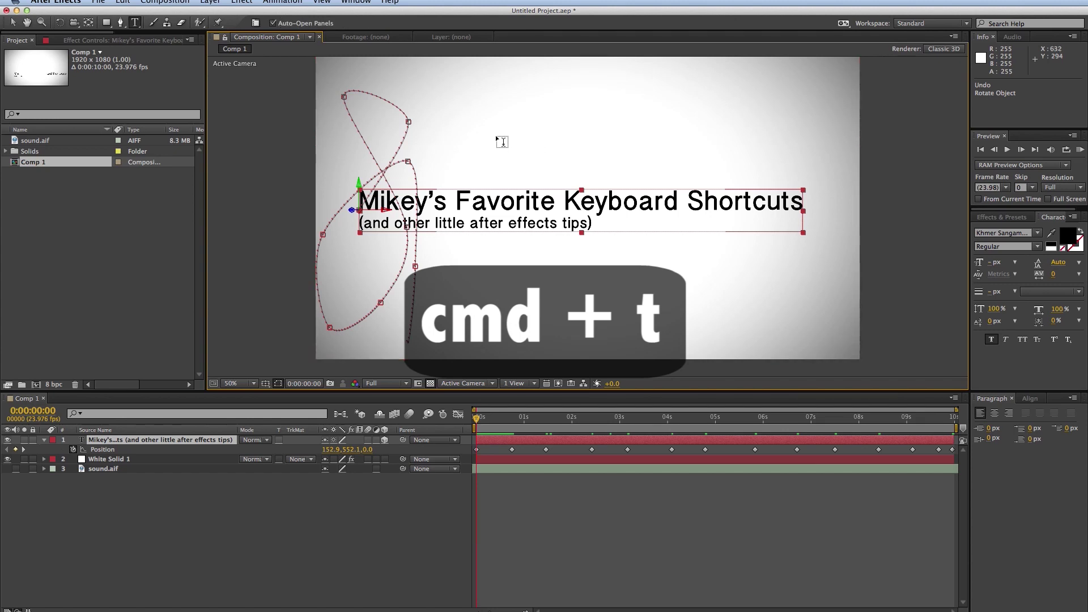
{"action": "key", "text": "t"}
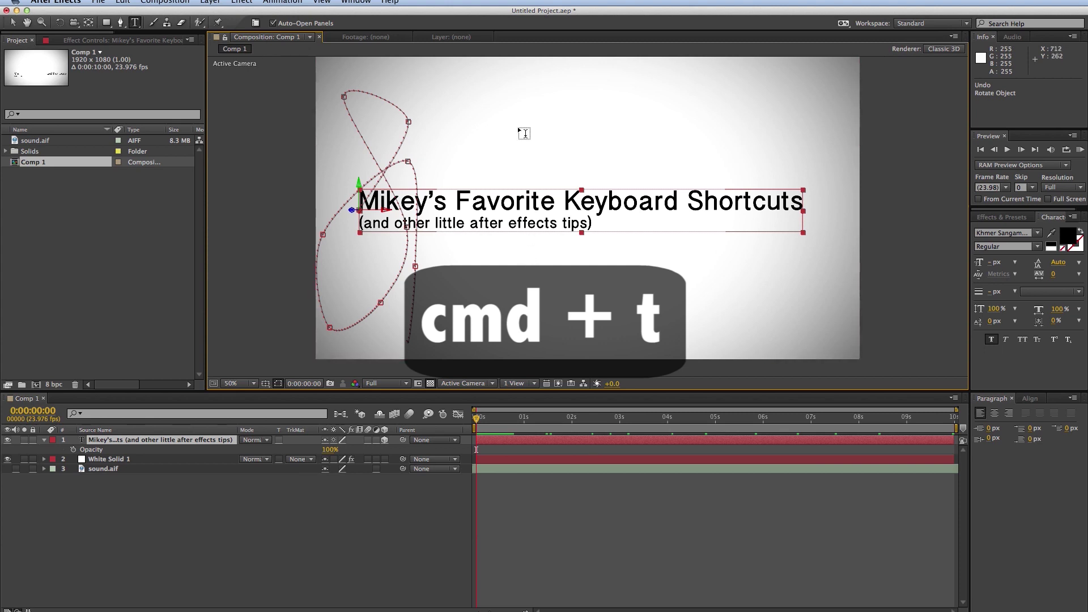
Step: Add Camera 1 via Layer > New > Camera with default settings, then cycle the camera tools with C
{"action": "left_click", "coordinate": [210, 2]}
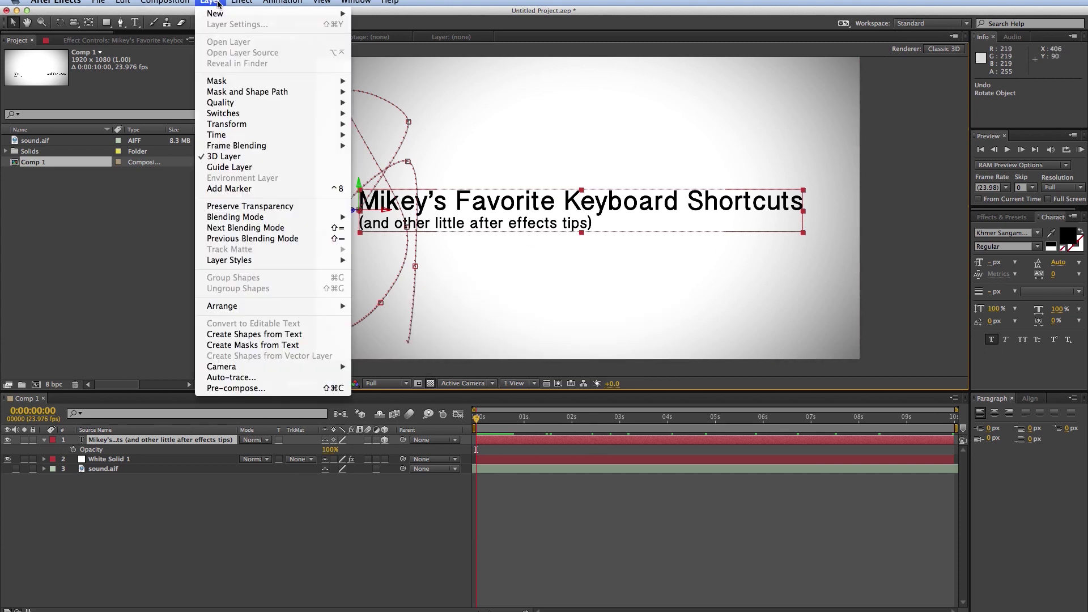
{"action": "mouse_move", "coordinate": [218, 14]}
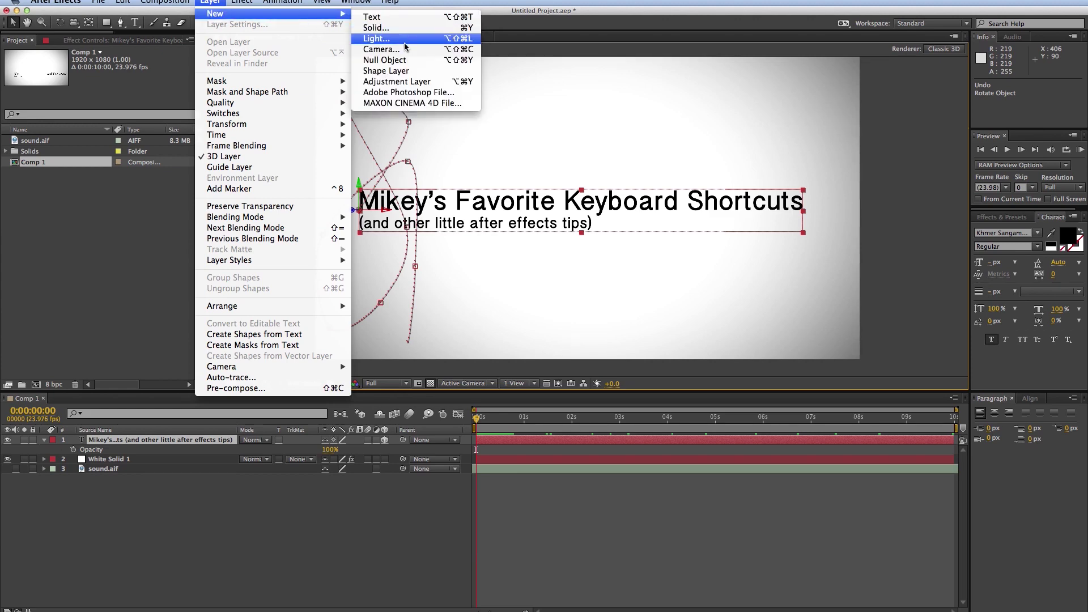
{"action": "left_click", "coordinate": [374, 46]}
{"action": "left_click", "coordinate": [901, 518]}
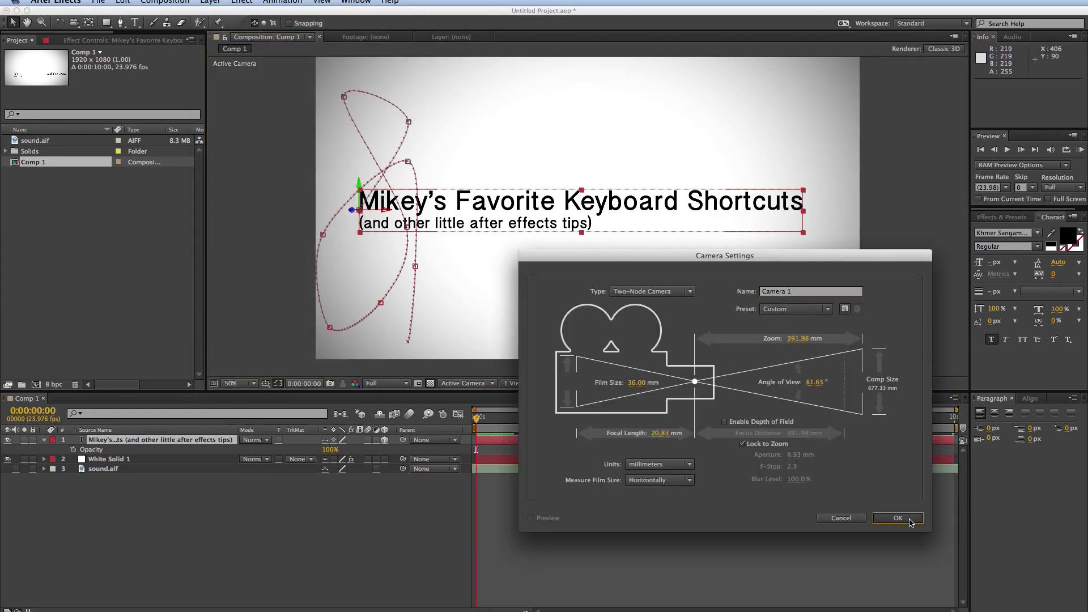
{"action": "key", "text": "c"}
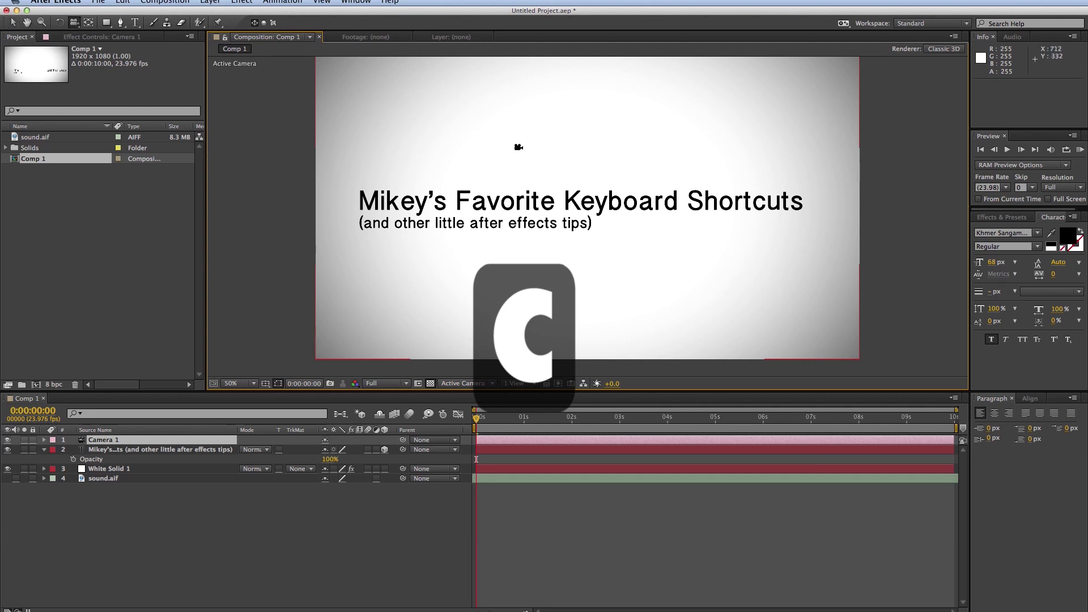
{"action": "key", "text": "c"}
{"action": "key", "text": "c"}
{"action": "key", "text": "c"}
{"action": "key", "text": "c"}
{"action": "key", "text": "c"}
{"action": "key", "text": "c"}
{"action": "key", "text": "c"}
{"action": "key", "text": "c"}
{"action": "key", "text": "c"}
{"action": "key", "text": "c"}
{"action": "key", "text": "c"}
{"action": "key", "text": "c"}
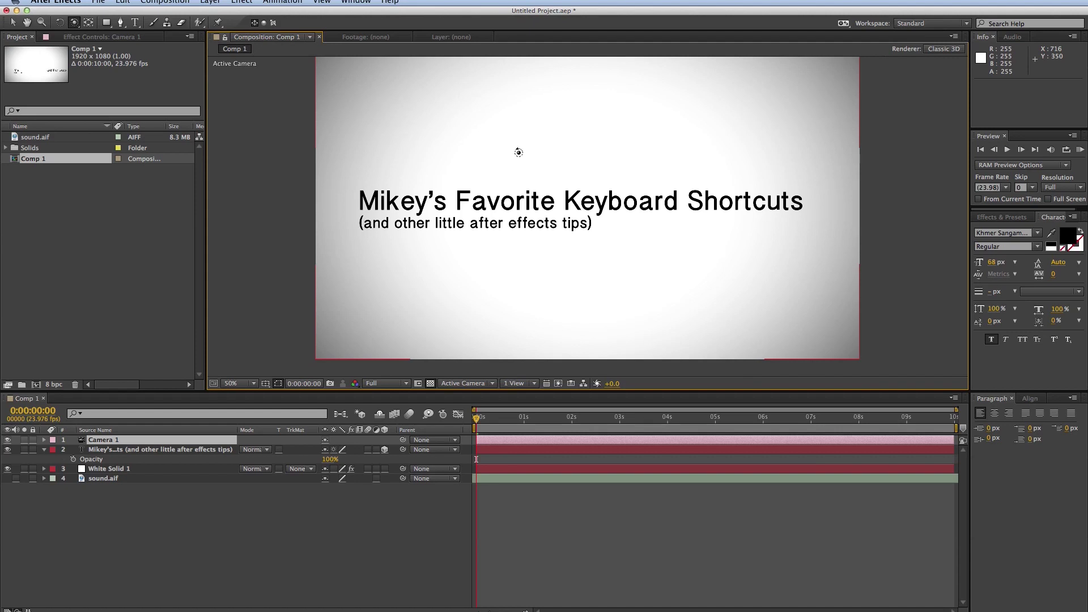
Step: Create a new full-frame solid layer with Cmd+Y
{"action": "left_click", "coordinate": [217, 3]}
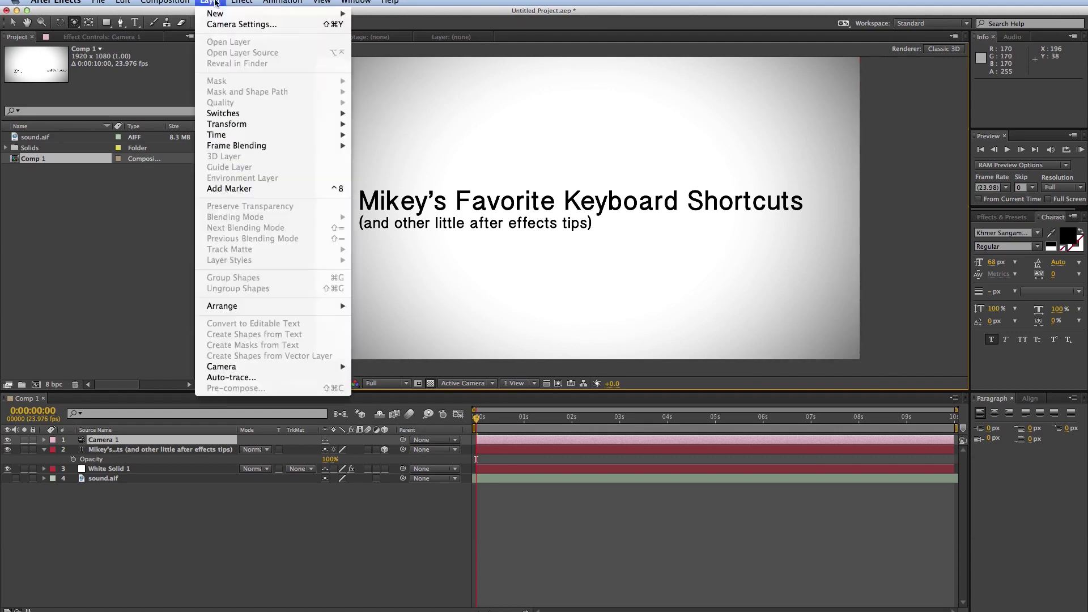
{"action": "mouse_move", "coordinate": [215, 12]}
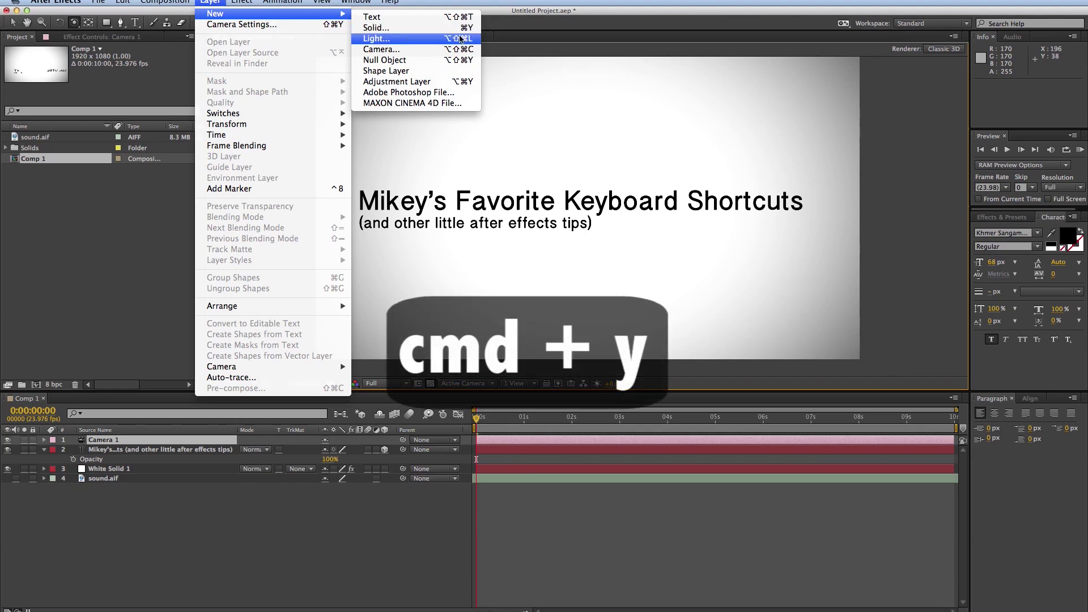
{"action": "left_click", "coordinate": [556, 128]}
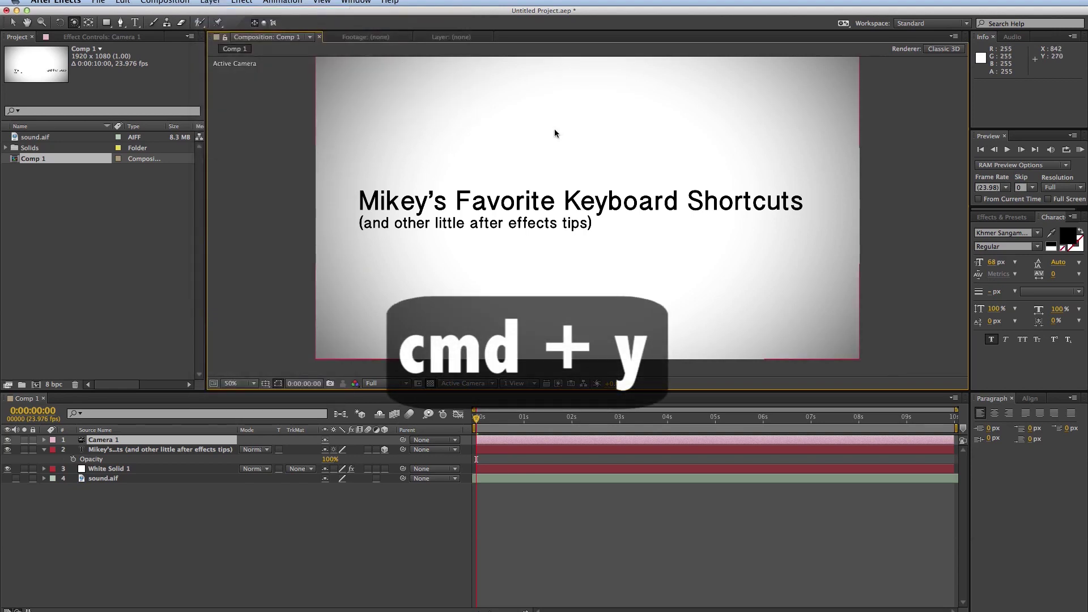
{"action": "key", "text": "super+y"}
{"action": "left_click", "coordinate": [715, 413]}
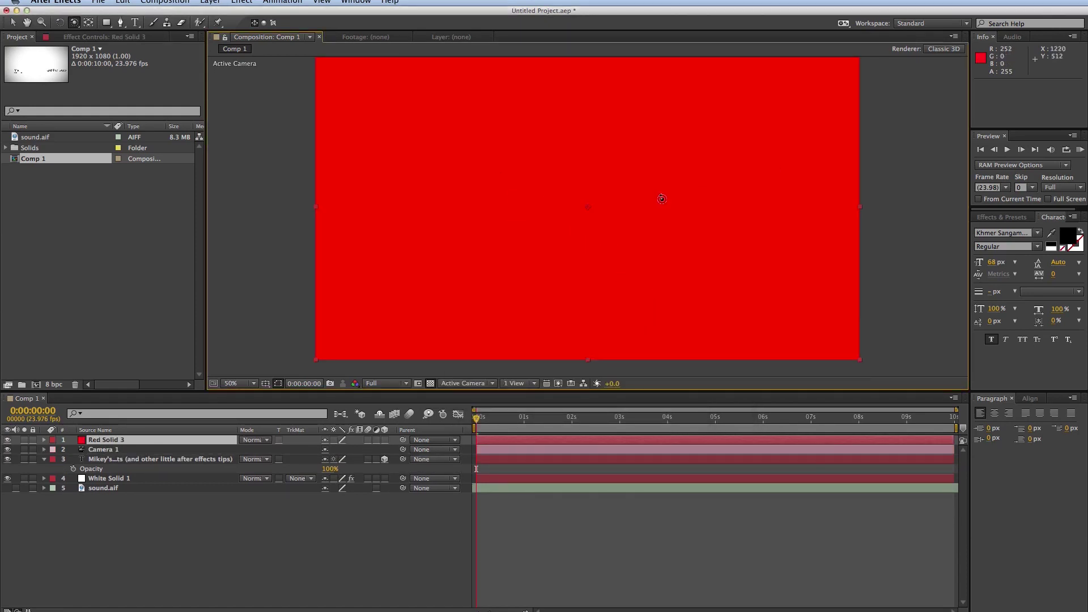
Step: Change the solid's colour to a dark gray-red, making Medium Gray-Red Solid 1
{"action": "key", "text": "shift+super+y"}
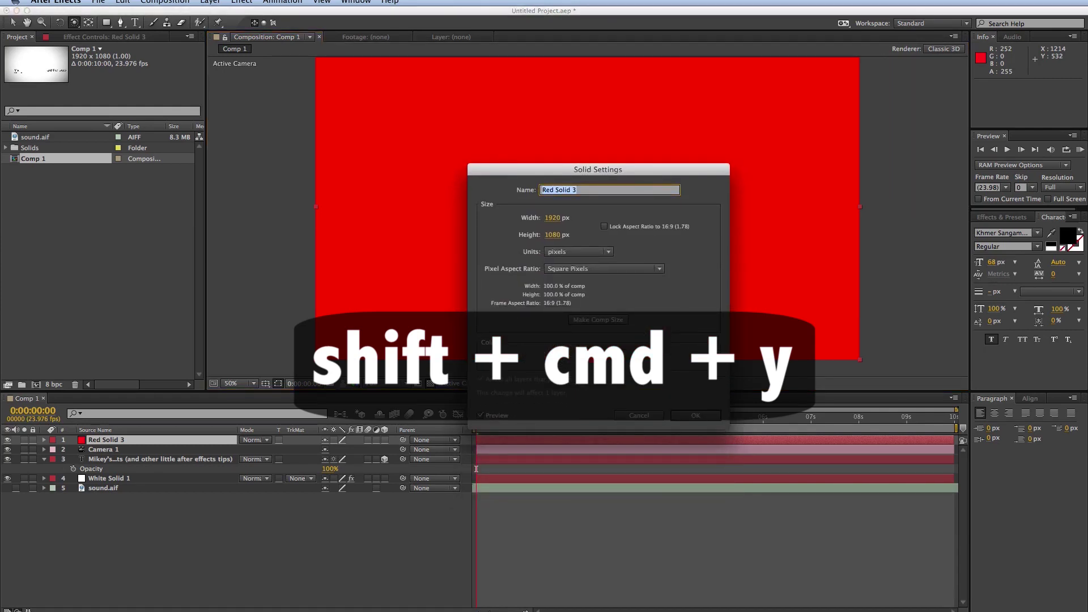
{"action": "left_click", "coordinate": [494, 355]}
{"action": "mouse_move", "coordinate": [681, 398]}
{"action": "left_mouse_down"}
{"action": "mouse_move", "coordinate": [579, 554]}
{"action": "mouse_move", "coordinate": [661, 506]}
{"action": "left_mouse_up"}
{"action": "left_click", "coordinate": [824, 403]}
{"action": "left_click", "coordinate": [697, 418]}
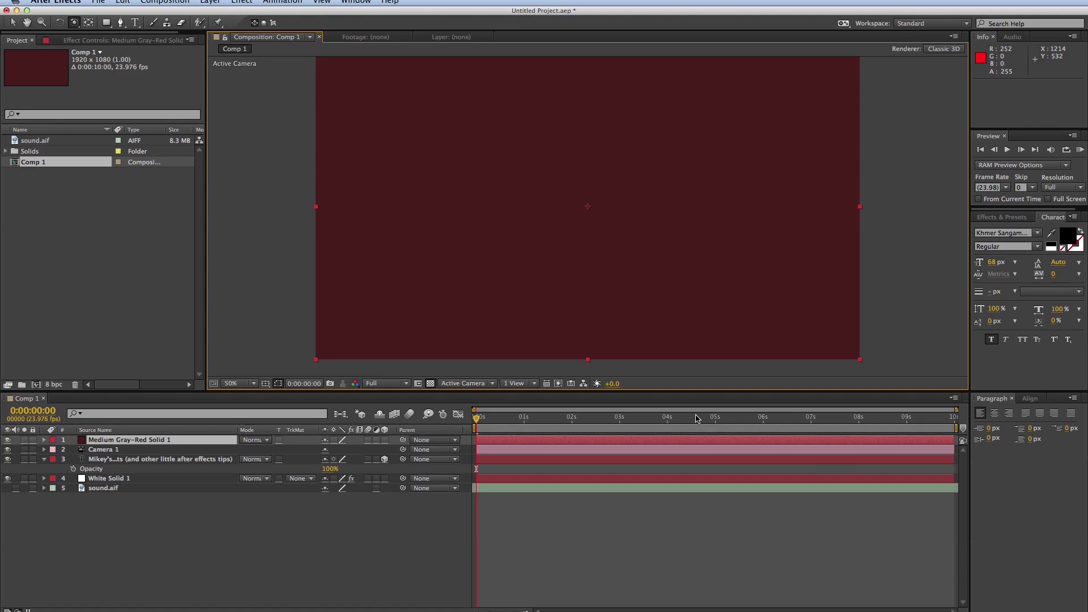
Step: Add a null object with Cmd+Alt+Shift+Y, then undo it
{"action": "key", "text": "super+shift+alt+y"}
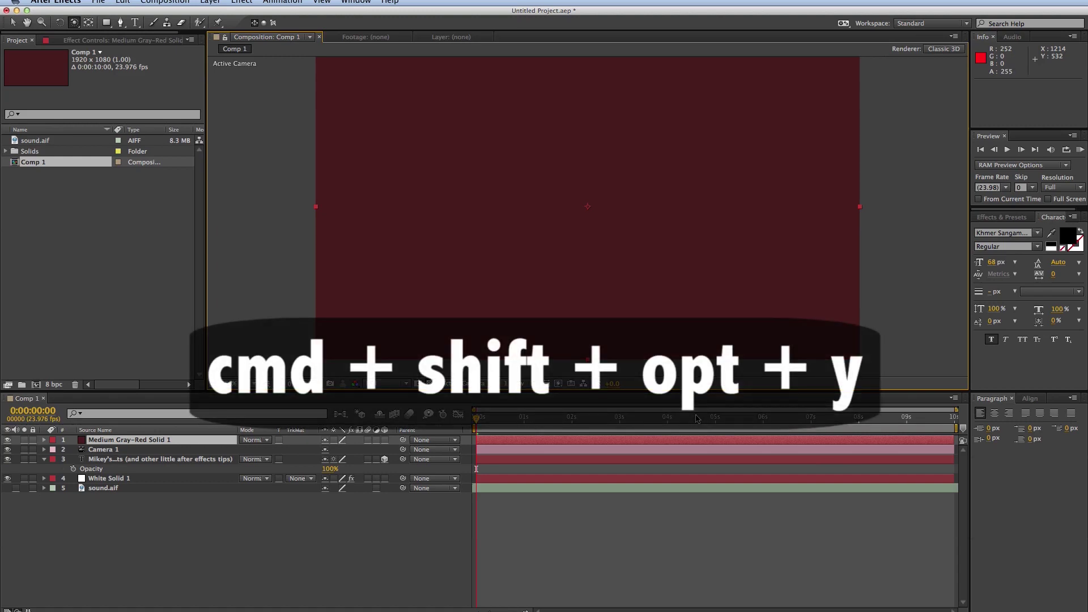
{"action": "key", "text": "super+shift+alt+y"}
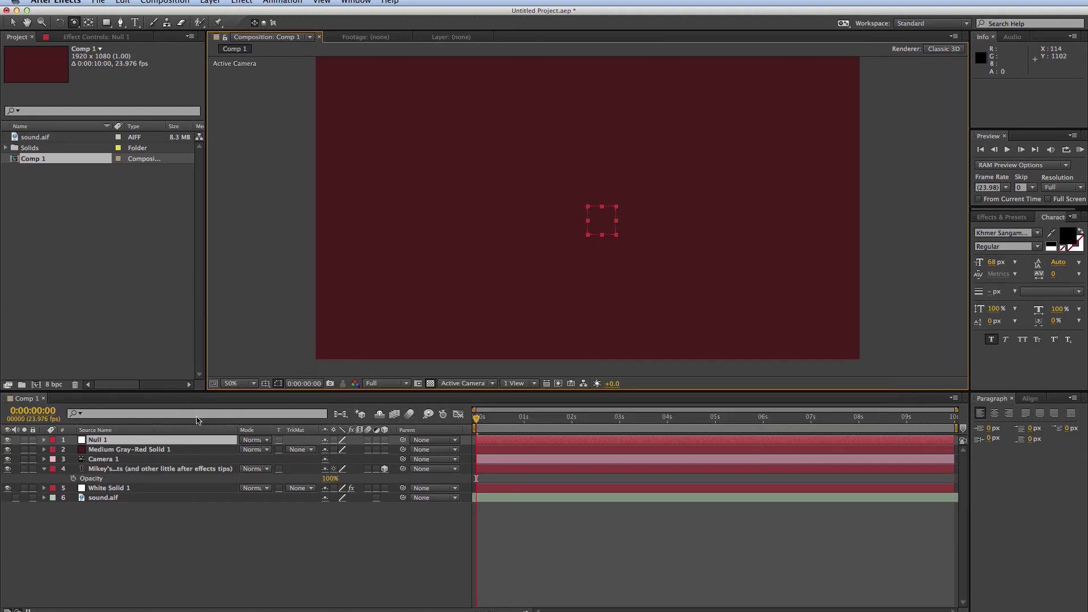
{"action": "key", "text": "super+z"}
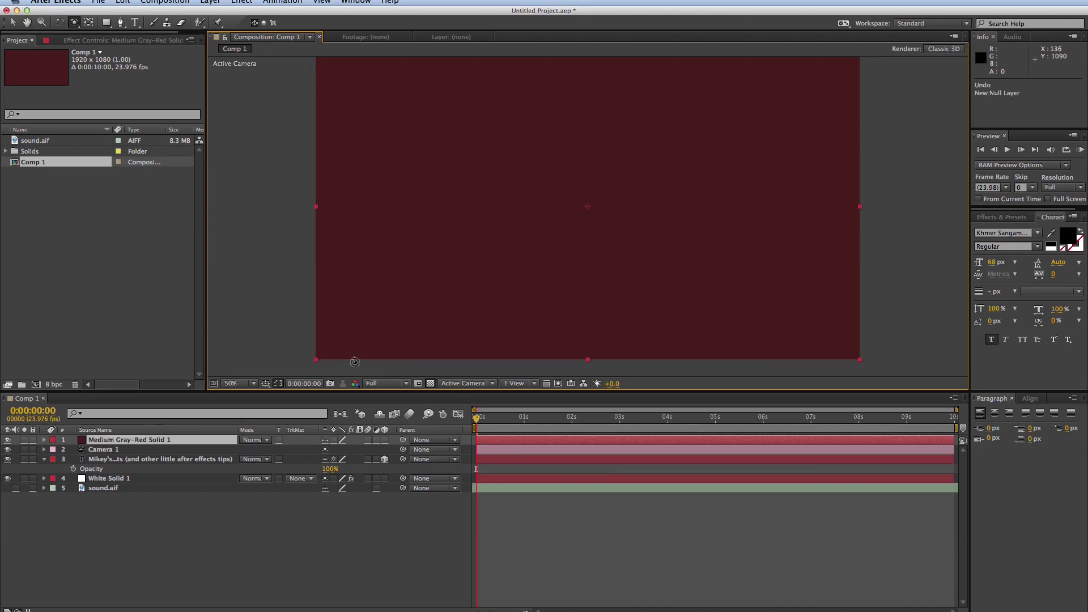
Step: Draw a rectangular mask over the title centre on Medium Gray-Red Solid 1 and select that layer
{"action": "left_click", "coordinate": [106, 22]}
{"action": "left_click_drag", "start_coordinate": [406, 154], "coordinate": [783, 297]}
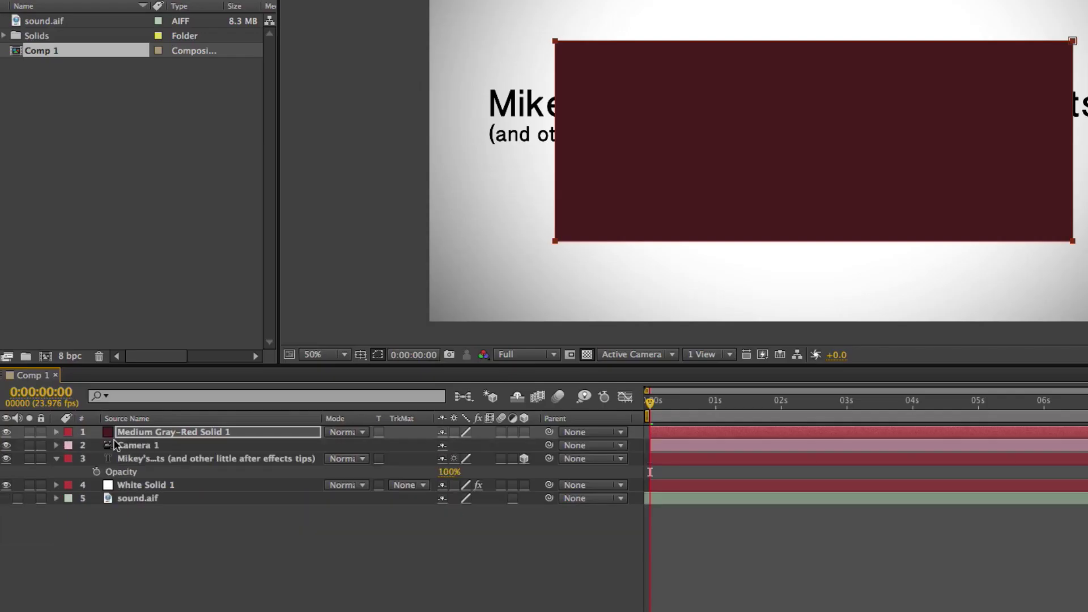
{"action": "left_click", "coordinate": [560, 546]}
{"action": "left_click", "coordinate": [713, 434]}
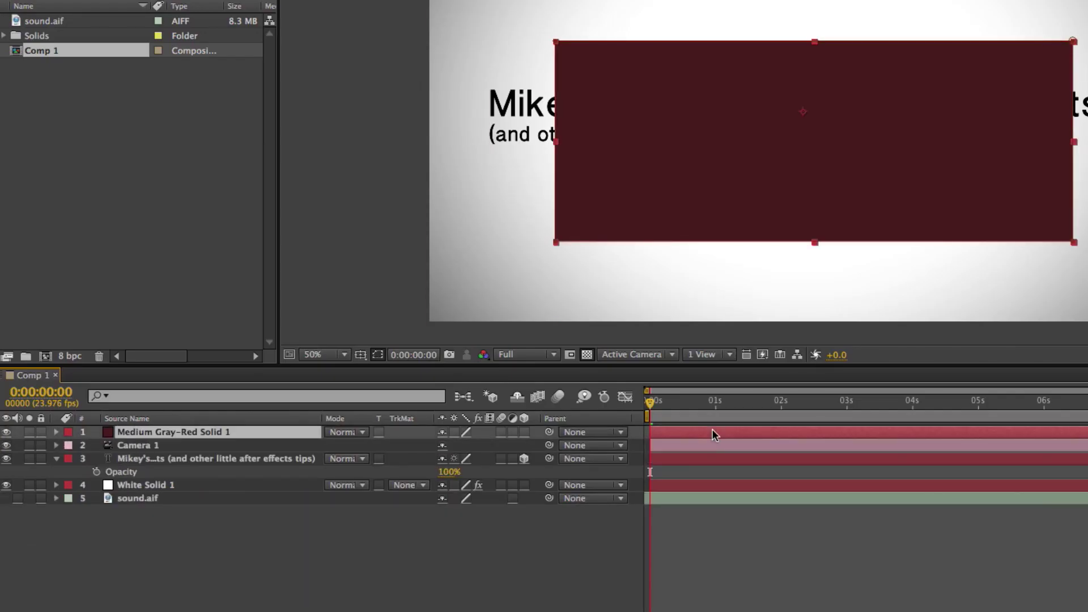
Step: Reveal Mask 1's properties, ending on Mask Feather at 0.0,0.0 pixels
{"action": "key", "text": "m"}
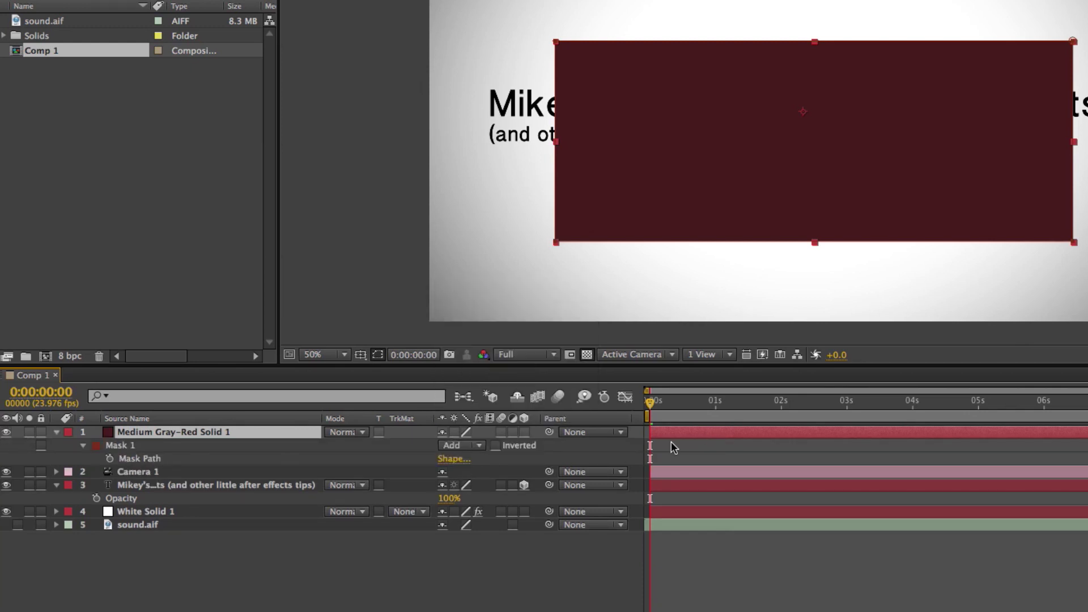
{"action": "key", "text": "m"}
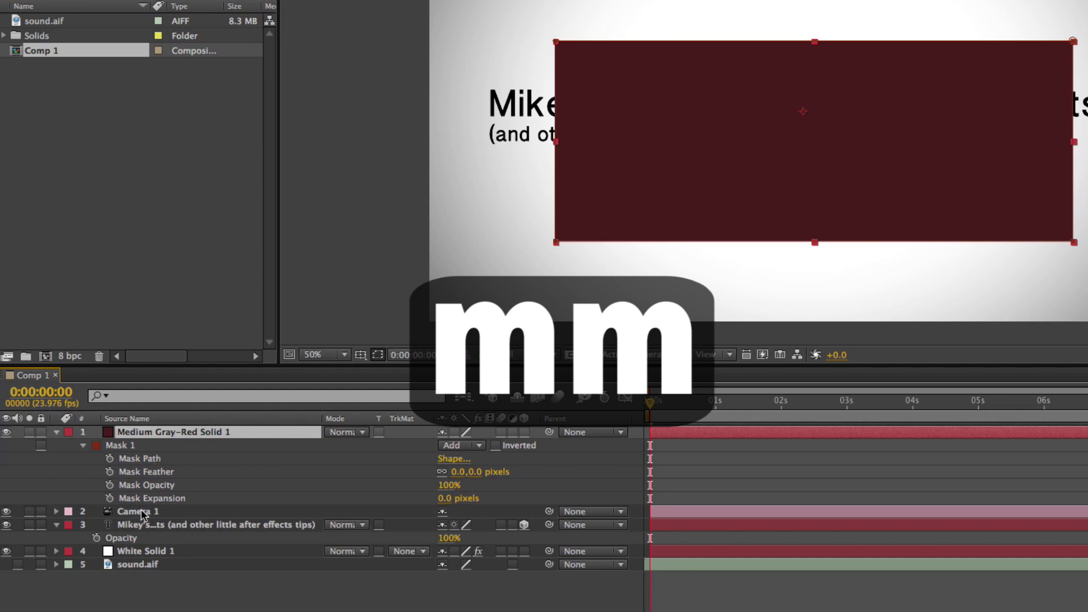
{"action": "key", "text": "f"}
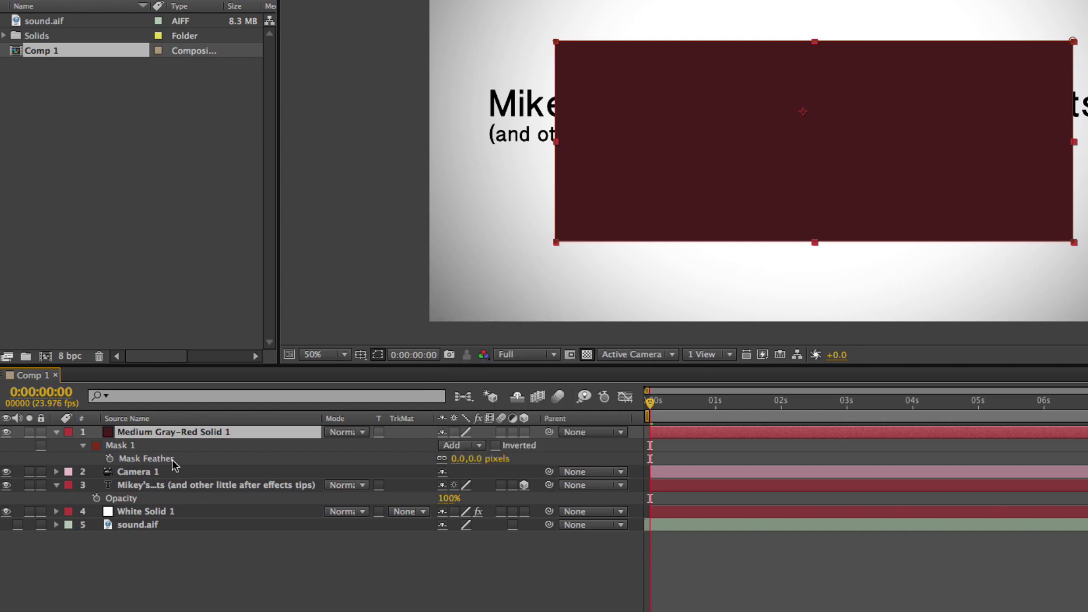
{"action": "key", "text": "m"}
{"action": "key", "text": "f"}
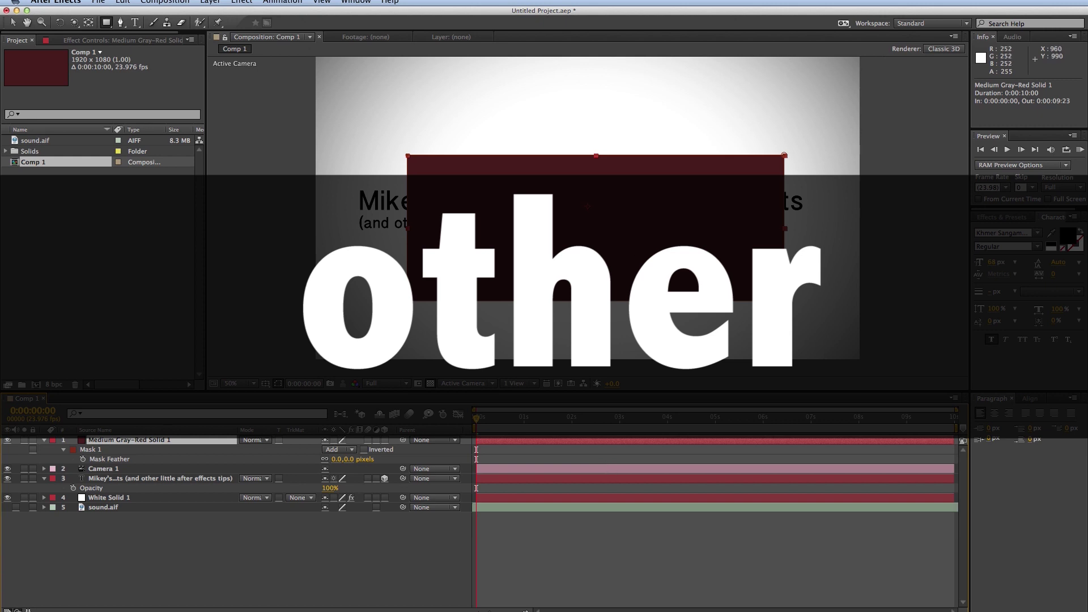
{"action": "key", "text": "grave"}
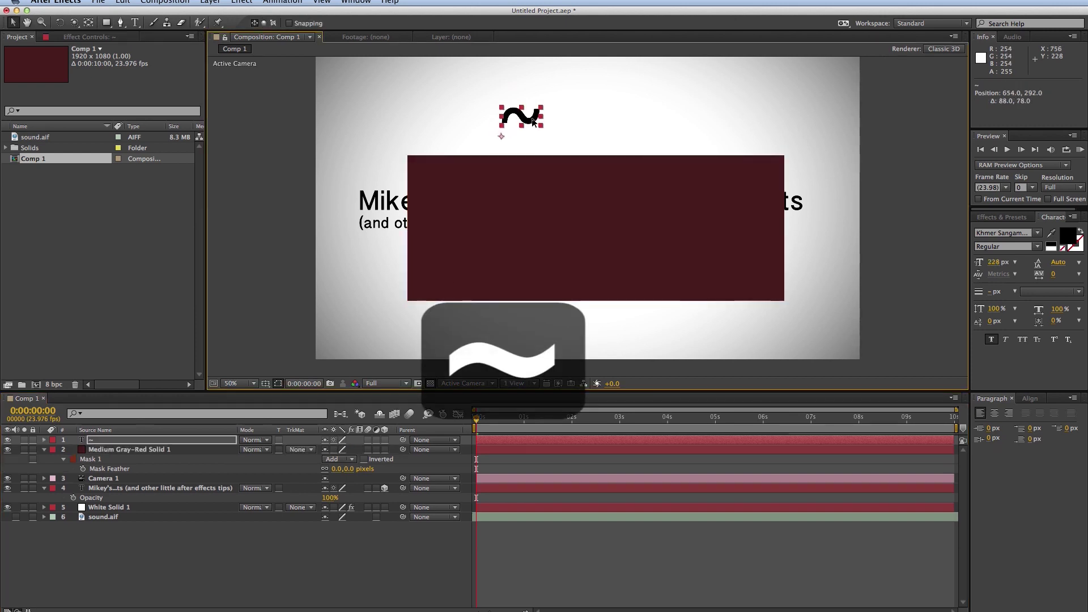
{"action": "left_click_drag", "start_coordinate": [535, 119], "coordinate": [537, 122]}
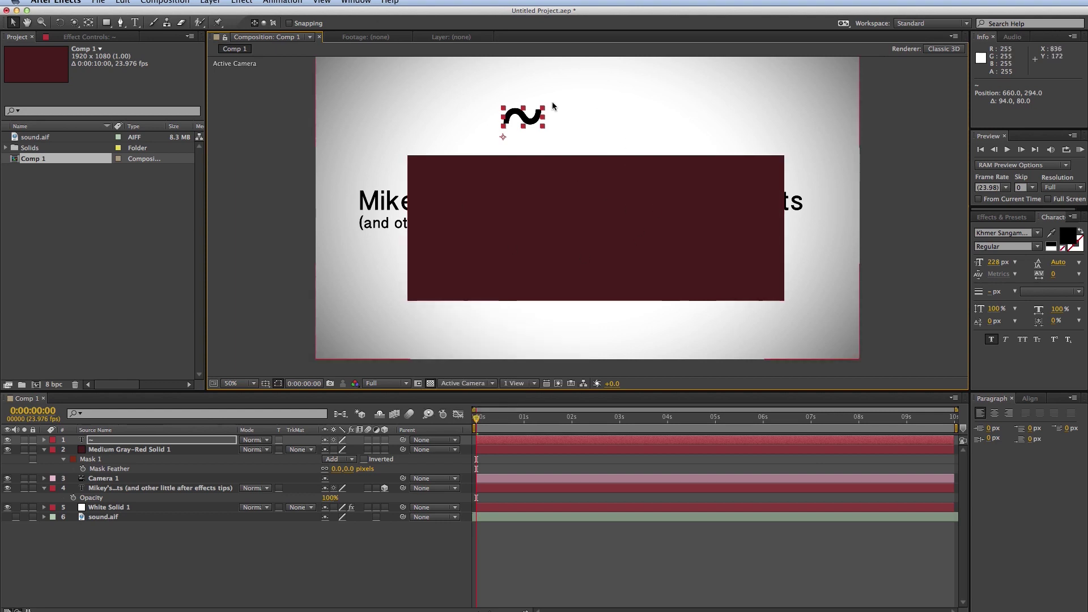
{"action": "key", "text": "grave"}
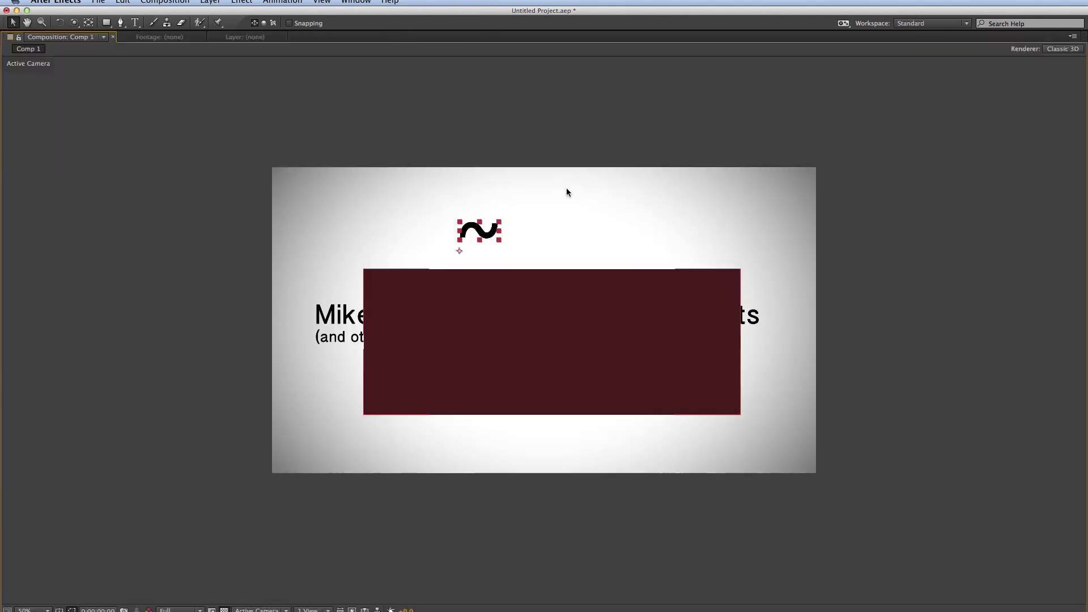
{"action": "key", "text": "grave"}
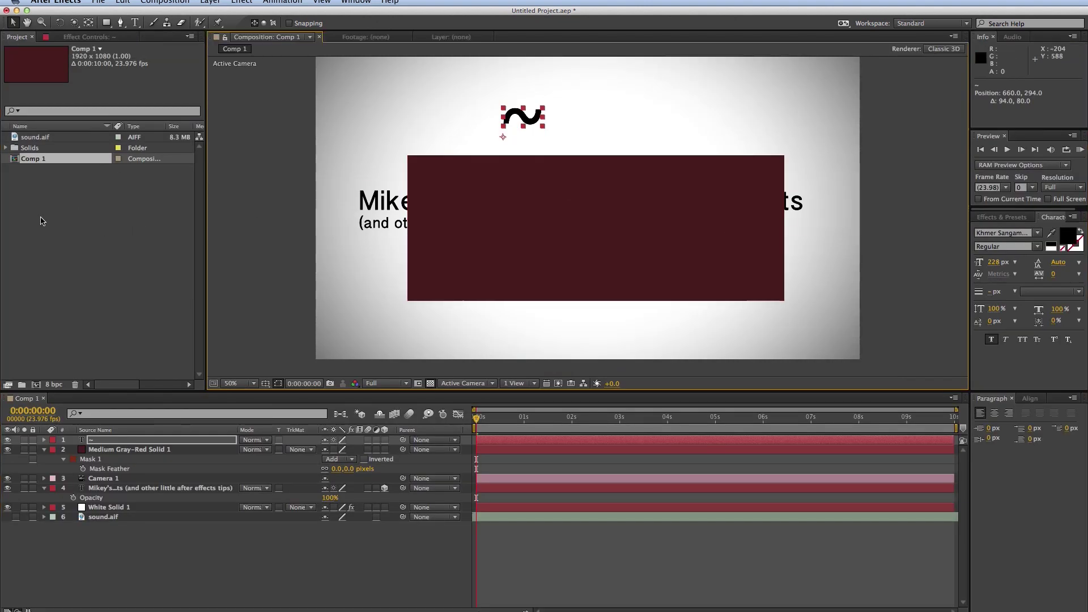
{"action": "key", "text": "grave"}
{"action": "key", "text": "grave"}
{"action": "key", "text": "grave"}
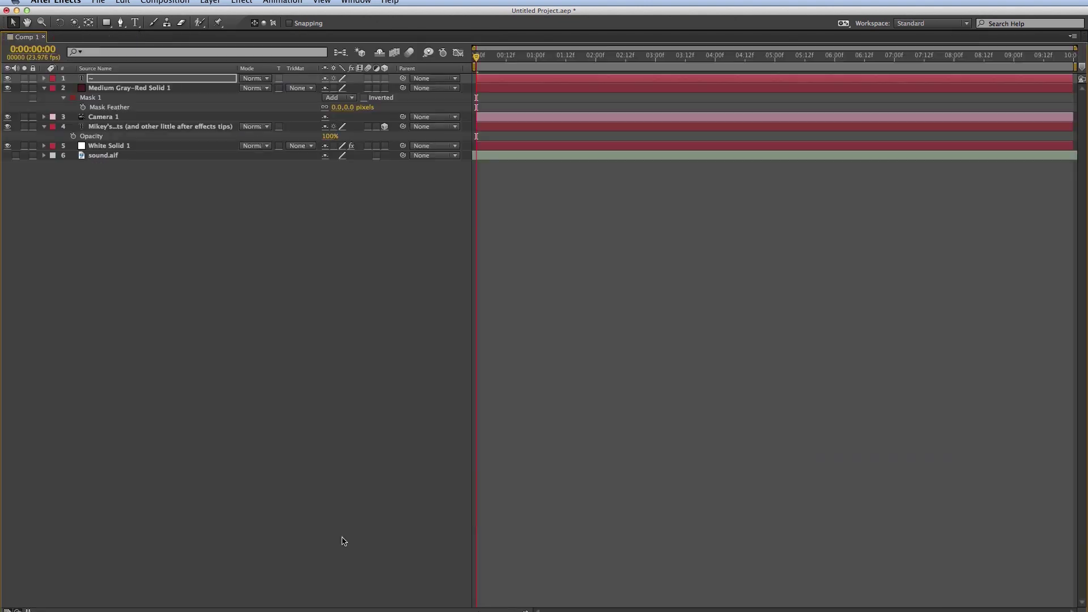
{"action": "key", "text": "grave"}
{"action": "key", "text": "grave"}
{"action": "key", "text": "grave"}
{"action": "key", "text": "grave"}
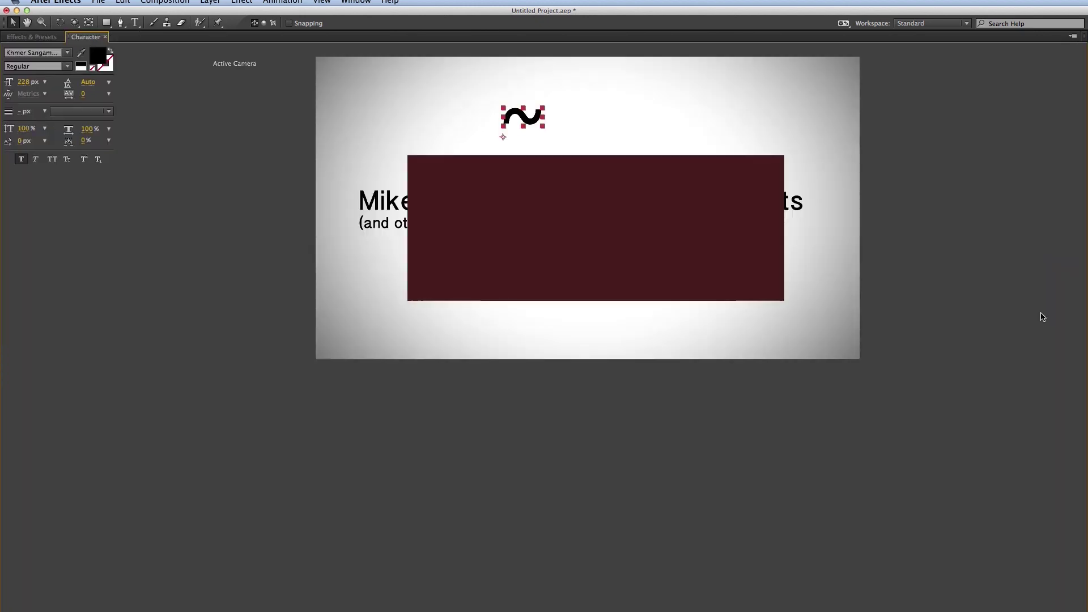
{"action": "key", "text": "grave"}
{"action": "key", "text": "grave"}
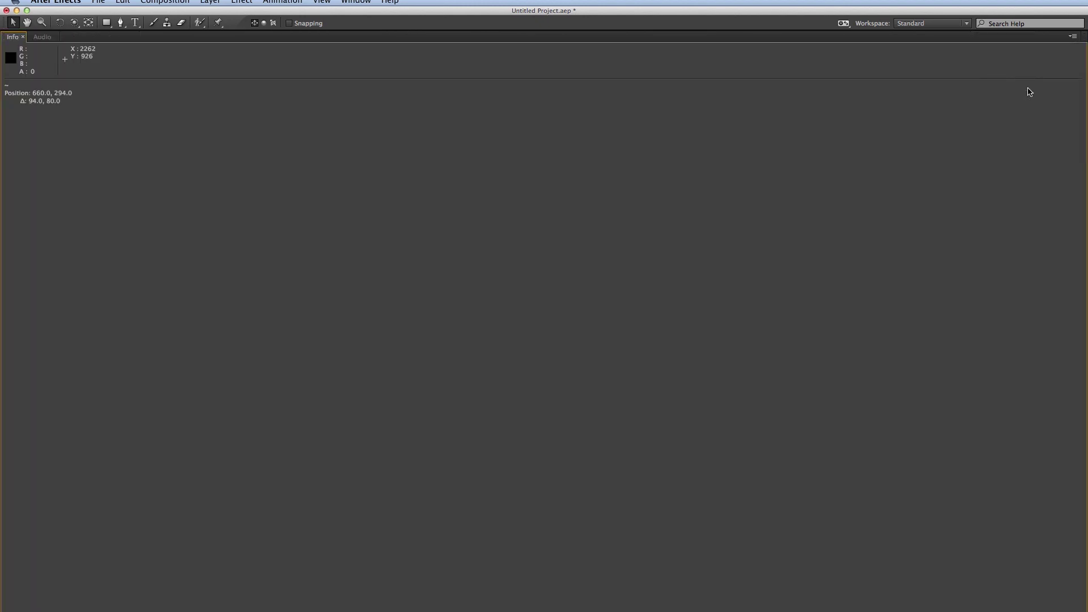
{"action": "key", "text": "grave"}
{"action": "key", "text": "grave"}
{"action": "key", "text": "grave"}
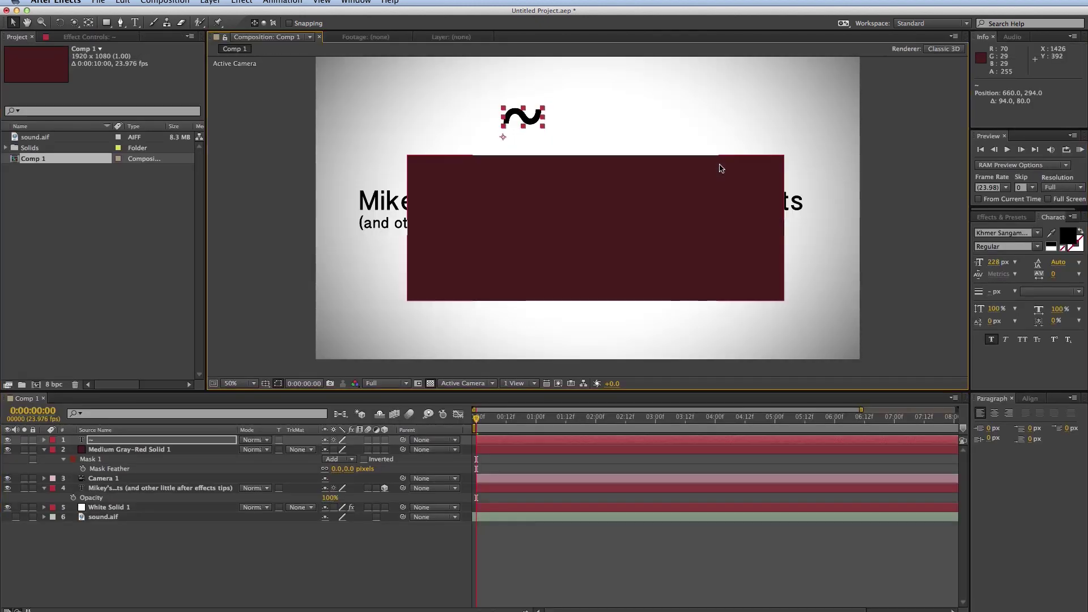
{"action": "left_click", "coordinate": [243, 384]}
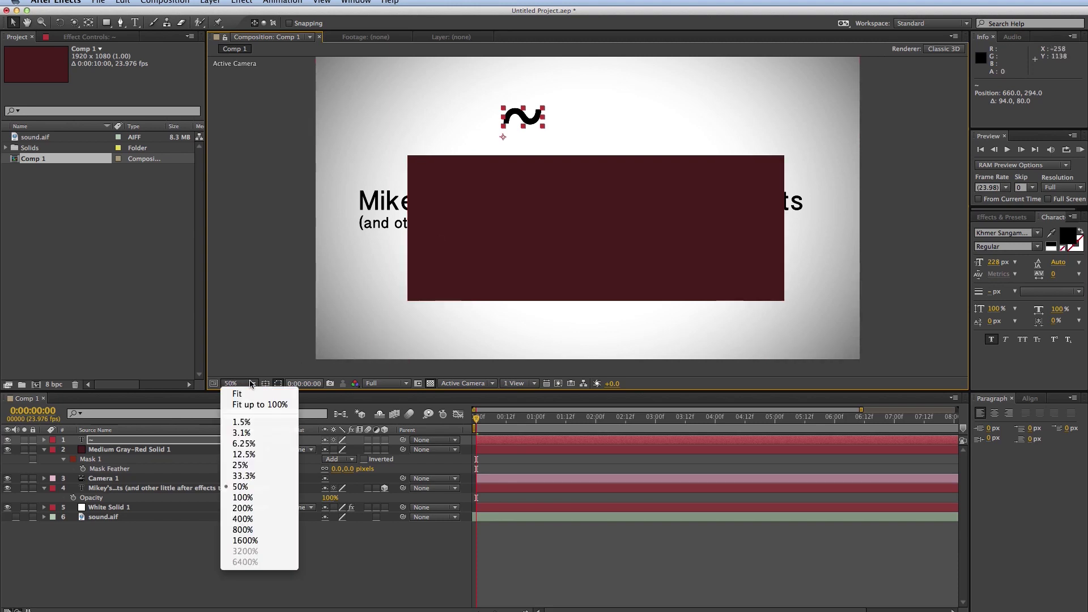
{"action": "left_click", "coordinate": [240, 395]}
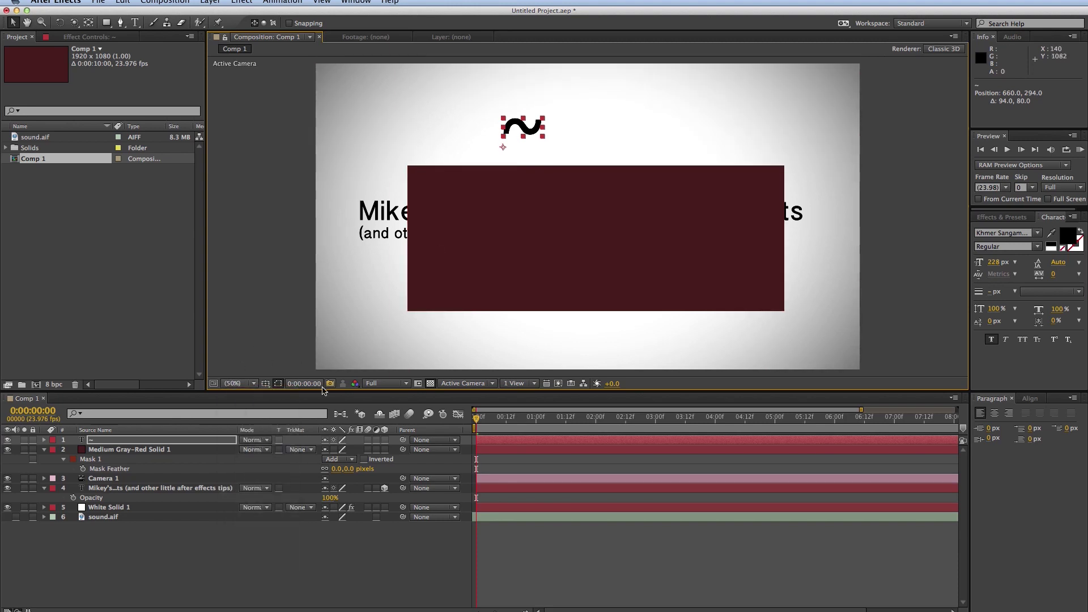
{"action": "key", "text": "grave"}
{"action": "key", "text": "grave"}
{"action": "key", "text": "grave"}
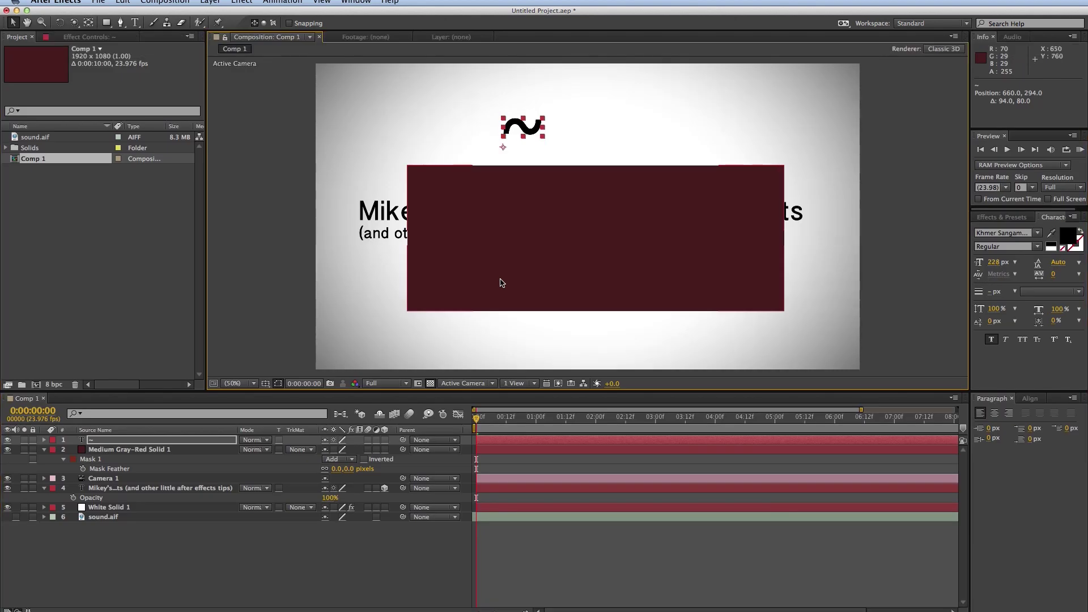
{"action": "key", "text": "grave"}
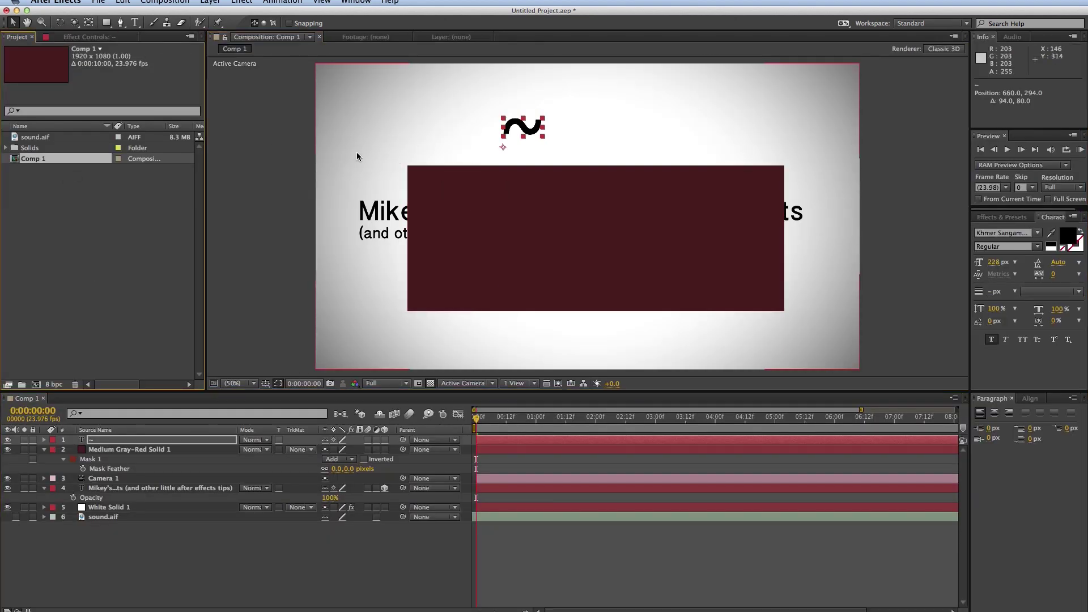
{"action": "key", "text": "grave"}
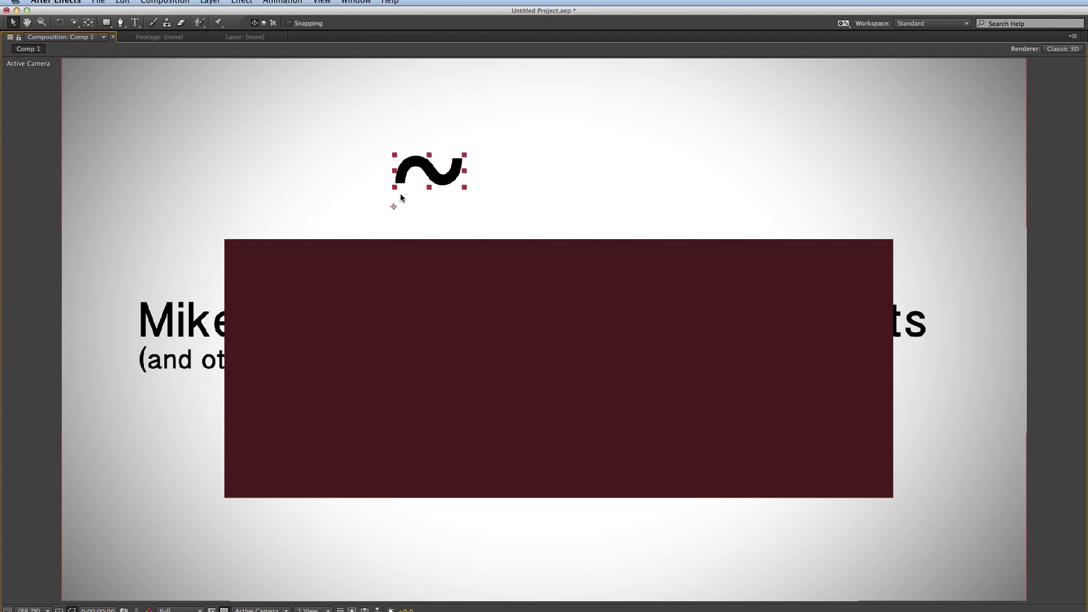
{"action": "key", "text": "grave"}
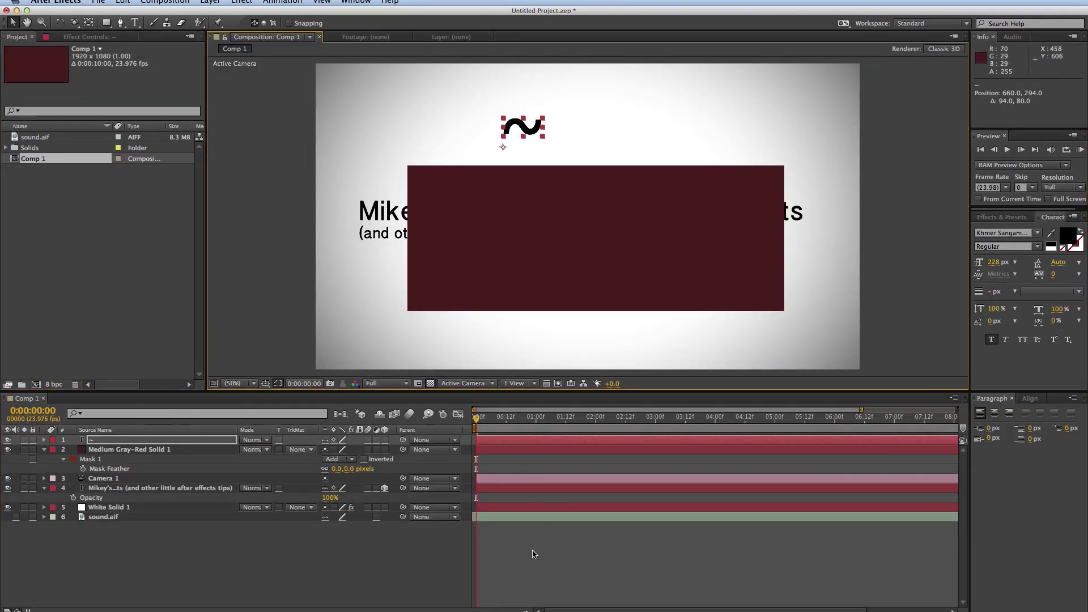
{"action": "key", "text": "grave"}
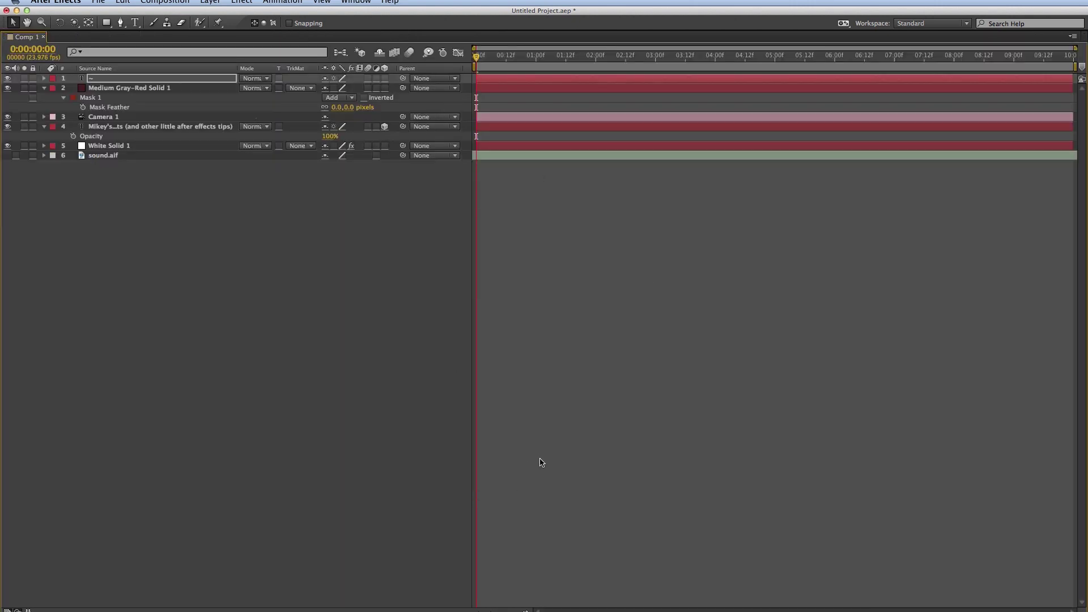
{"action": "key", "text": "grave"}
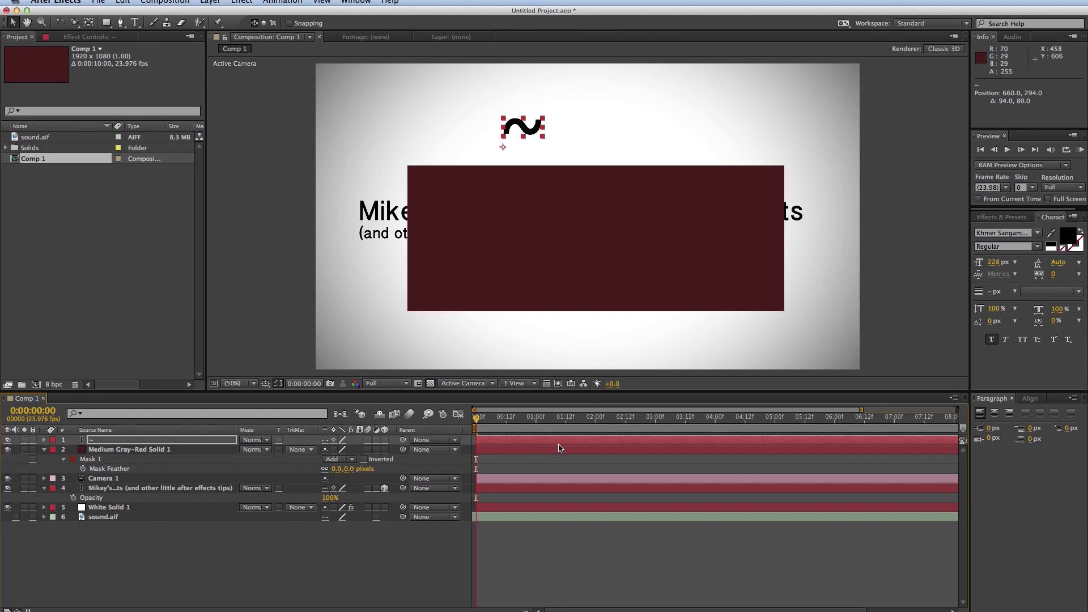
Step: Preview the title animation with a trial 0:00:01:07–0:00:04:04 work area, then undo the work area change
{"action": "key", "text": "b"}
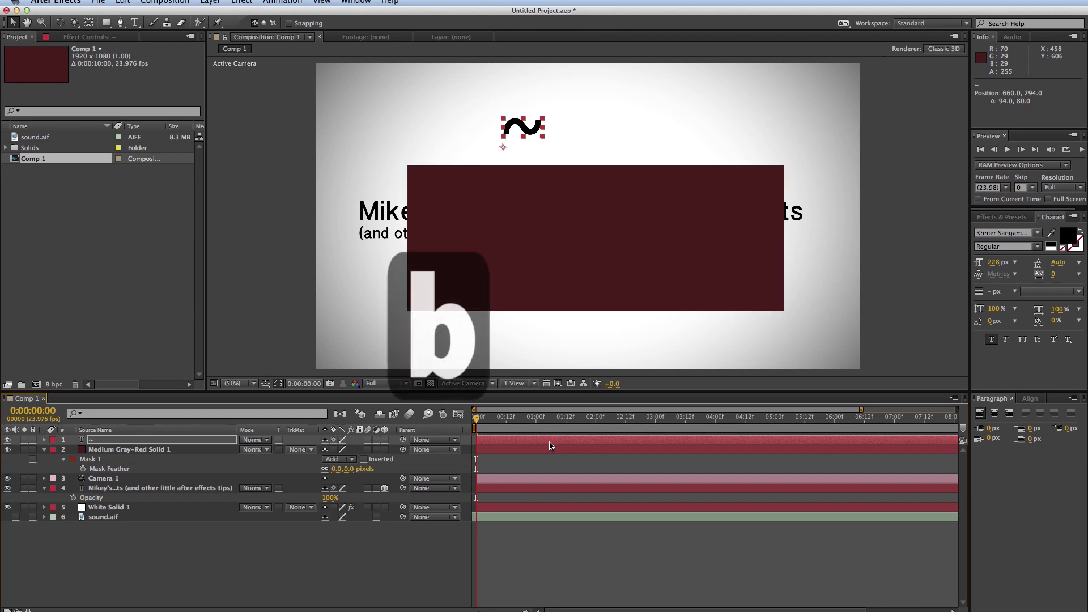
{"action": "key", "text": "n"}
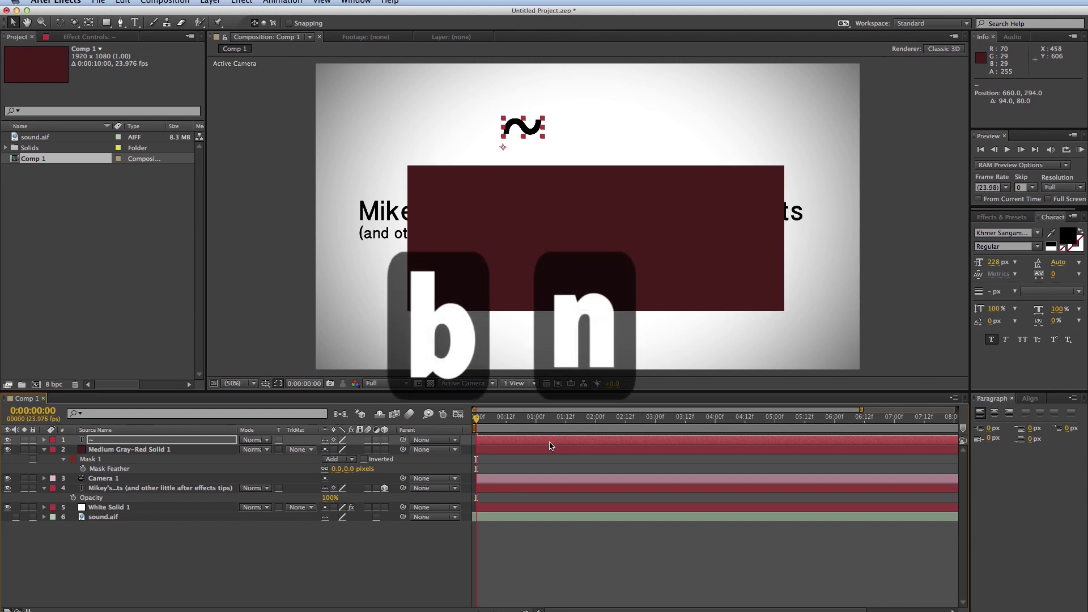
{"action": "left_click_drag", "start_coordinate": [477, 418], "coordinate": [725, 425]}
{"action": "key", "text": "b"}
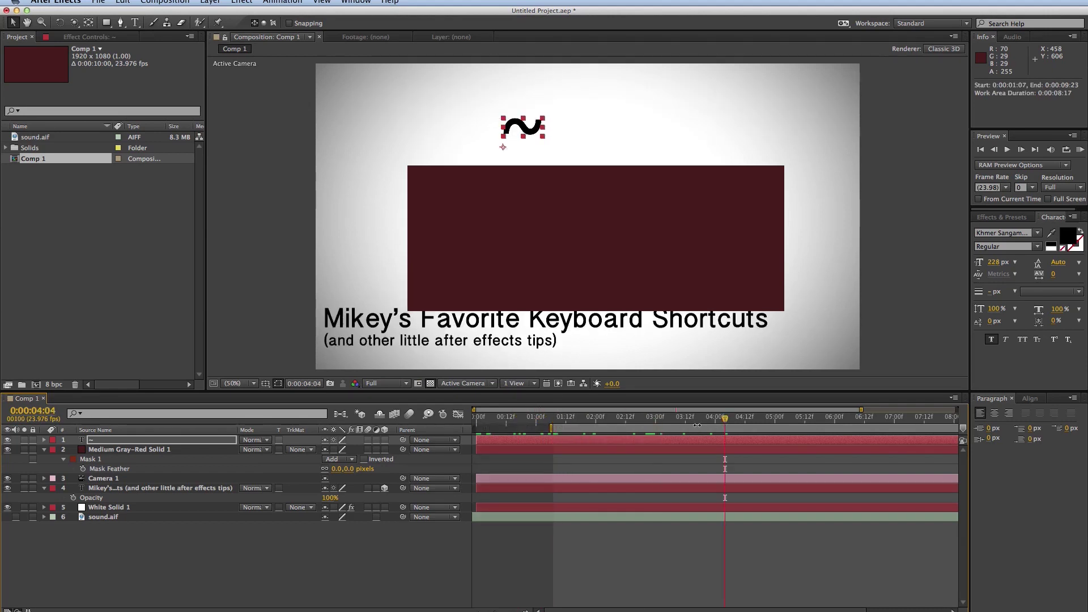
{"action": "key", "text": "n"}
{"action": "left_click", "coordinate": [717, 418]}
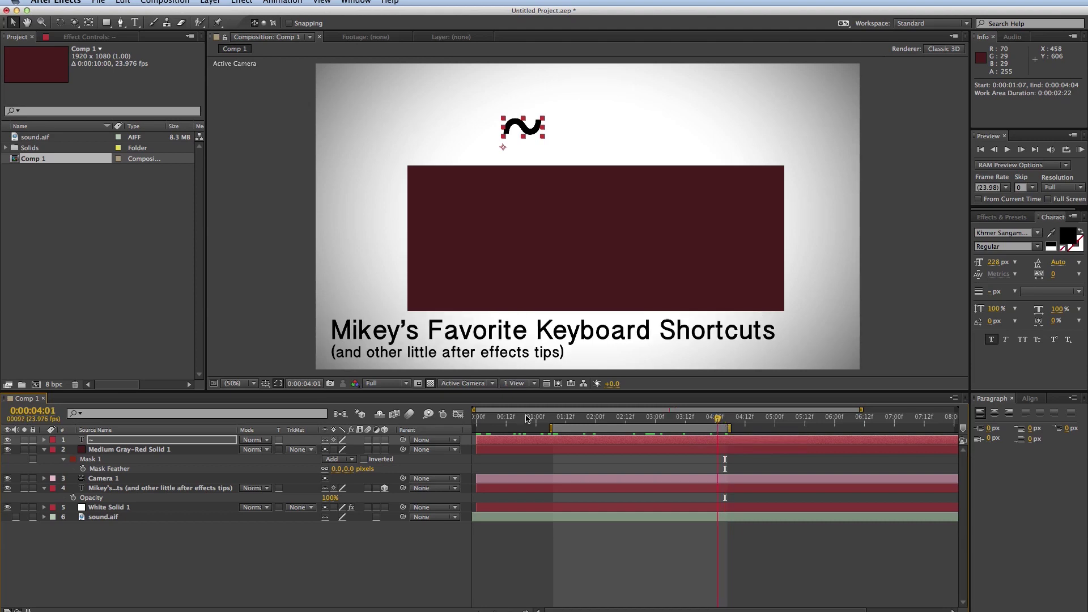
{"action": "left_click_drag", "start_coordinate": [527, 418], "coordinate": [633, 424]}
{"action": "key", "text": "super+z"}
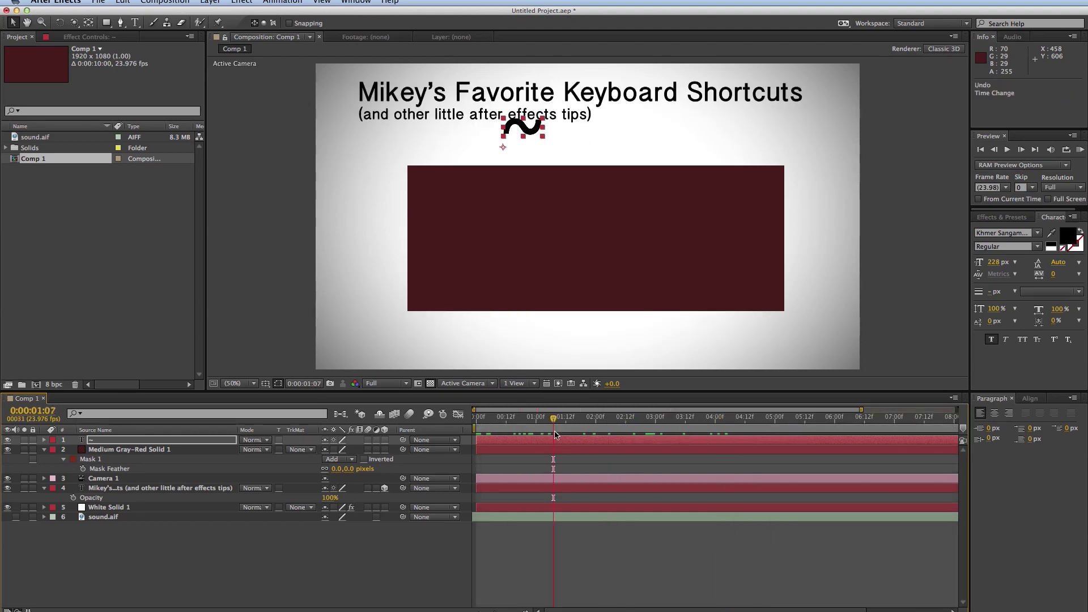
{"action": "left_click", "coordinate": [537, 451]}
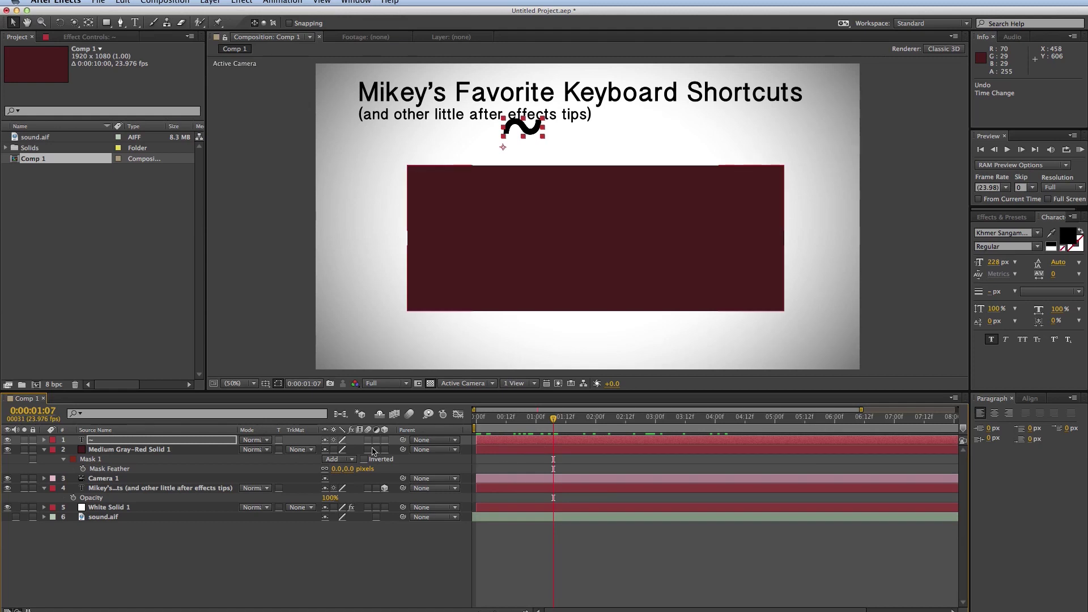
{"action": "left_click", "coordinate": [517, 448]}
{"action": "left_click", "coordinate": [516, 442]}
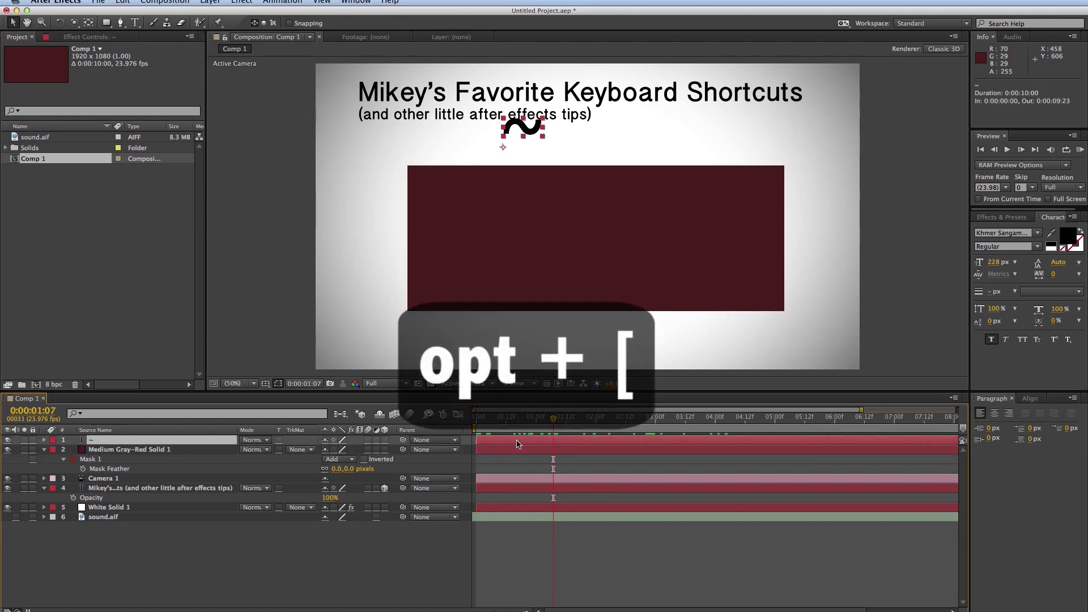
{"action": "key", "text": "alt+bracketleft"}
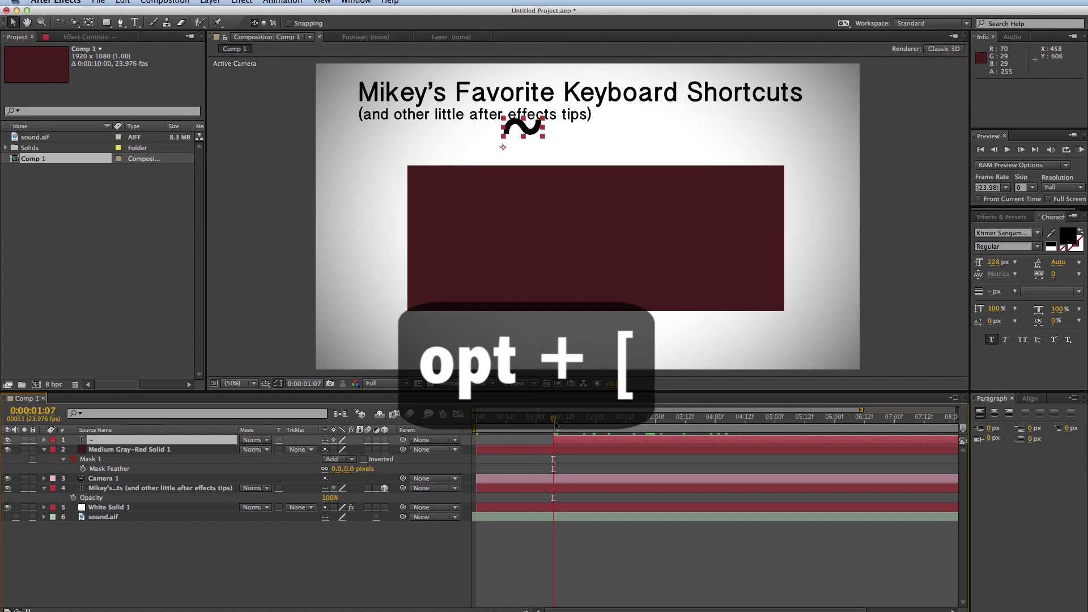
{"action": "left_click_drag", "start_coordinate": [555, 426], "coordinate": [600, 424]}
{"action": "key", "text": "alt+bracketright"}
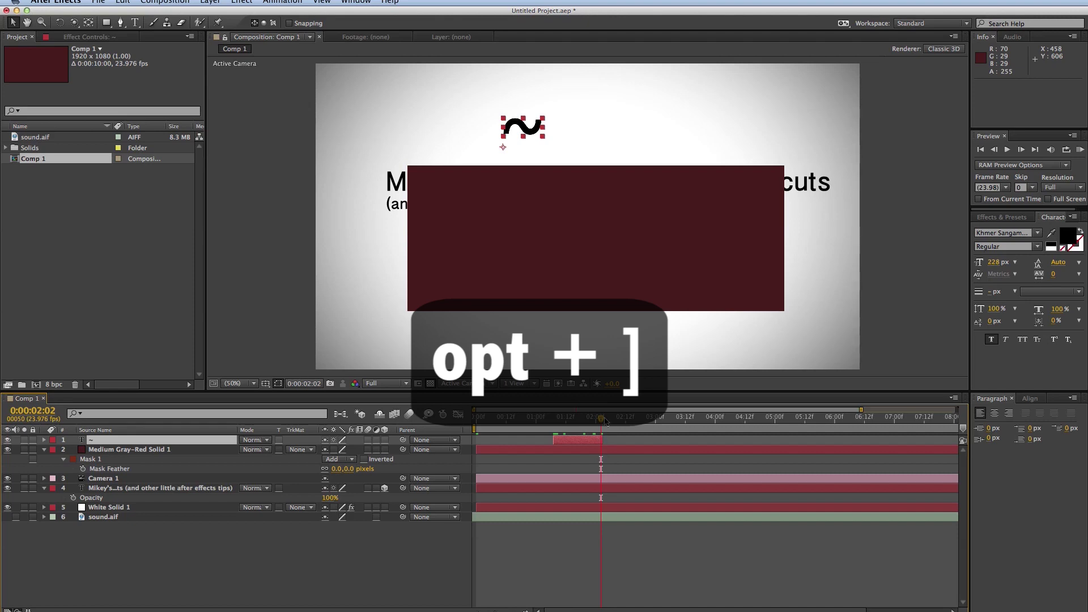
{"action": "left_click_drag", "start_coordinate": [601, 422], "coordinate": [560, 423]}
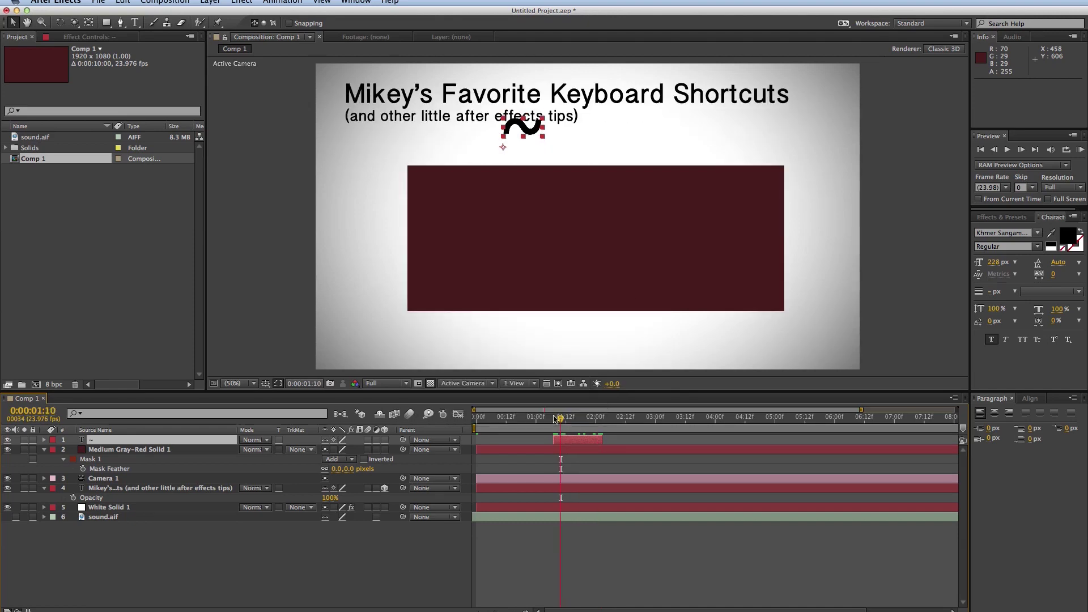
{"action": "left_click_drag", "start_coordinate": [554, 441], "coordinate": [509, 446]}
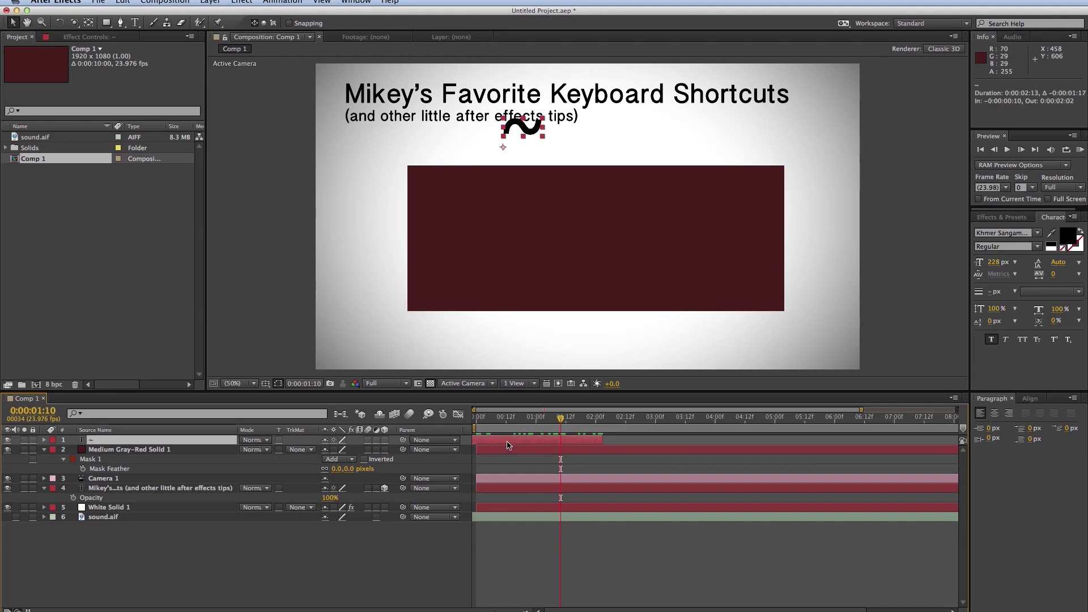
{"action": "key", "text": "super+z"}
{"action": "key", "text": "super+z"}
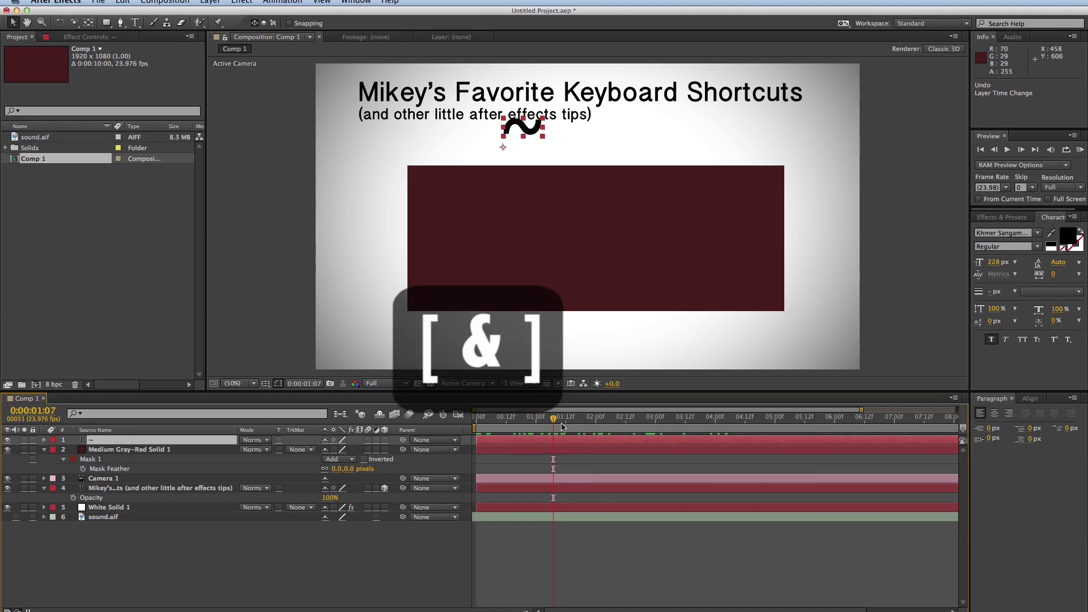
Step: Trim the ~ layer to start at 0:00:01:09, then drag its start back to 0:00:00:00
{"action": "left_click_drag", "start_coordinate": [557, 423], "coordinate": [564, 432]}
{"action": "key", "text": "Page_Up"}
{"action": "key", "text": "Page_Up"}
{"action": "key", "text": "Page_Up"}
{"action": "key", "text": "Page_Up"}
{"action": "key", "text": "Page_Up"}
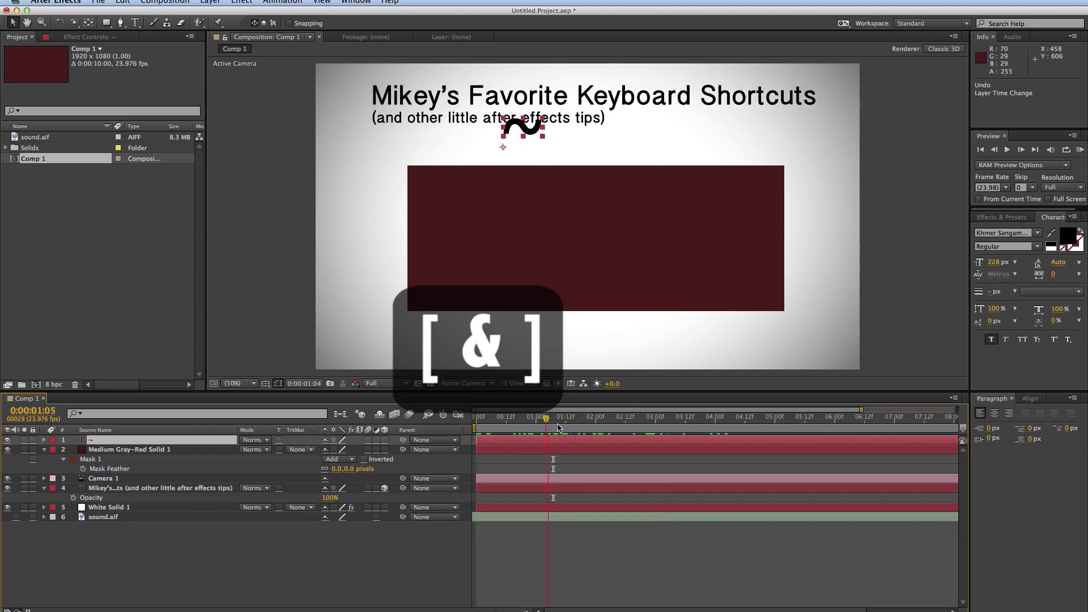
{"action": "key", "text": "alt+bracketleft"}
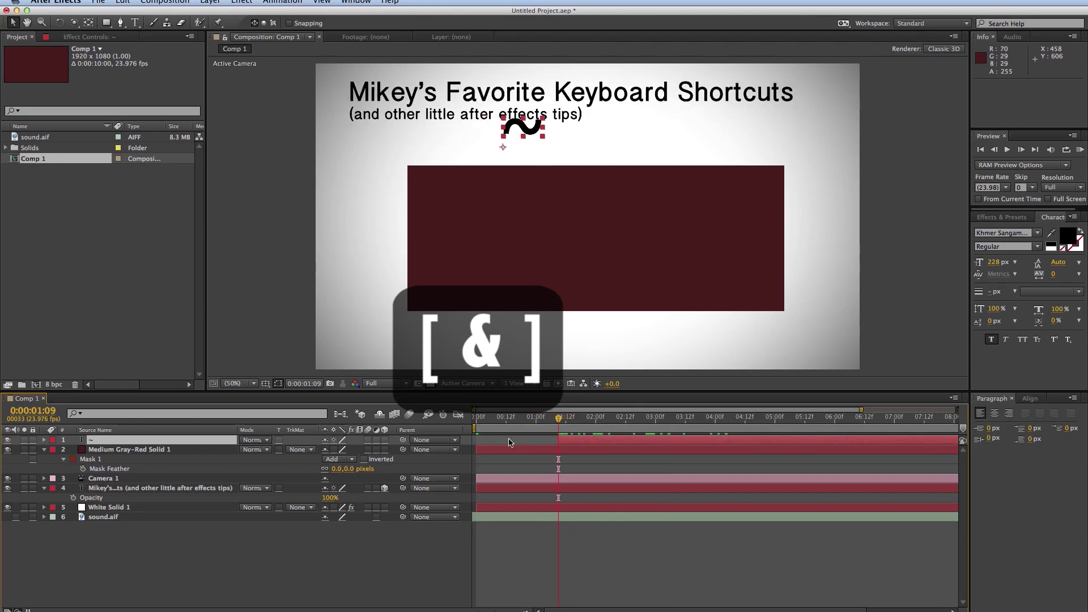
{"action": "mouse_move", "coordinate": [567, 441]}
{"action": "left_mouse_down"}
{"action": "mouse_move", "coordinate": [489, 445]}
{"action": "mouse_move", "coordinate": [572, 446]}
{"action": "left_mouse_up"}
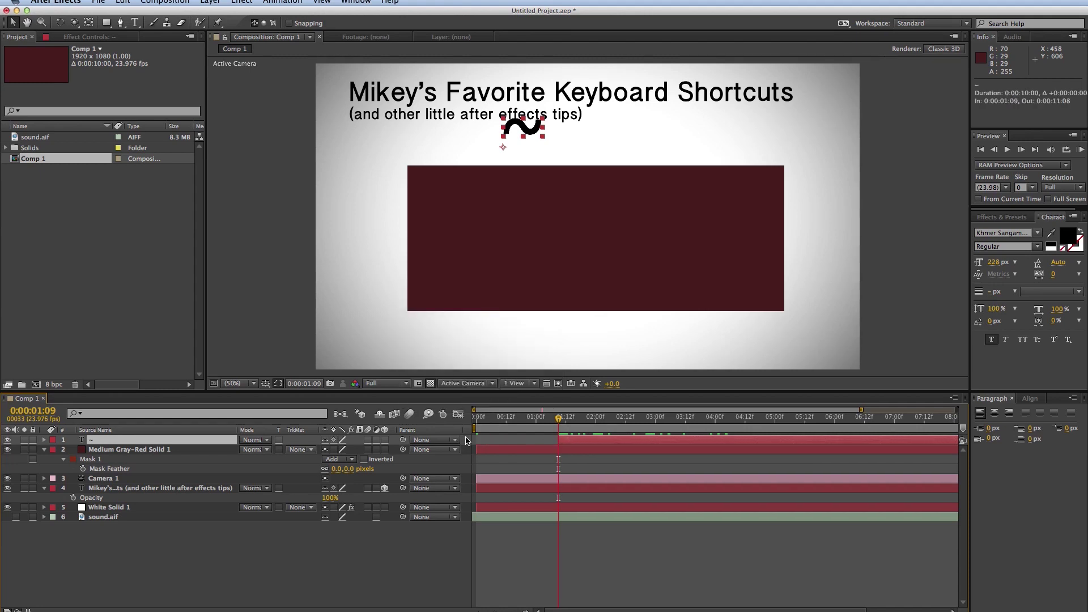
{"action": "left_click_drag", "start_coordinate": [589, 436], "coordinate": [507, 445]}
Step: Trim the ~ layer's end at 0:00:01:09, undo that trim, and select all layers
{"action": "key", "text": "alt+bracketright"}
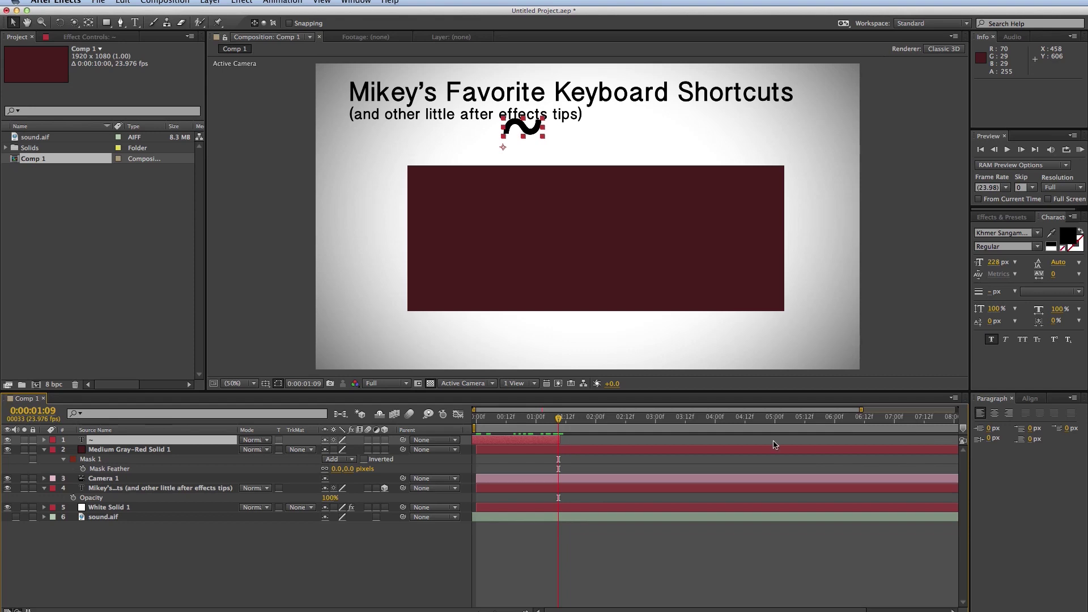
{"action": "left_click", "coordinate": [541, 491]}
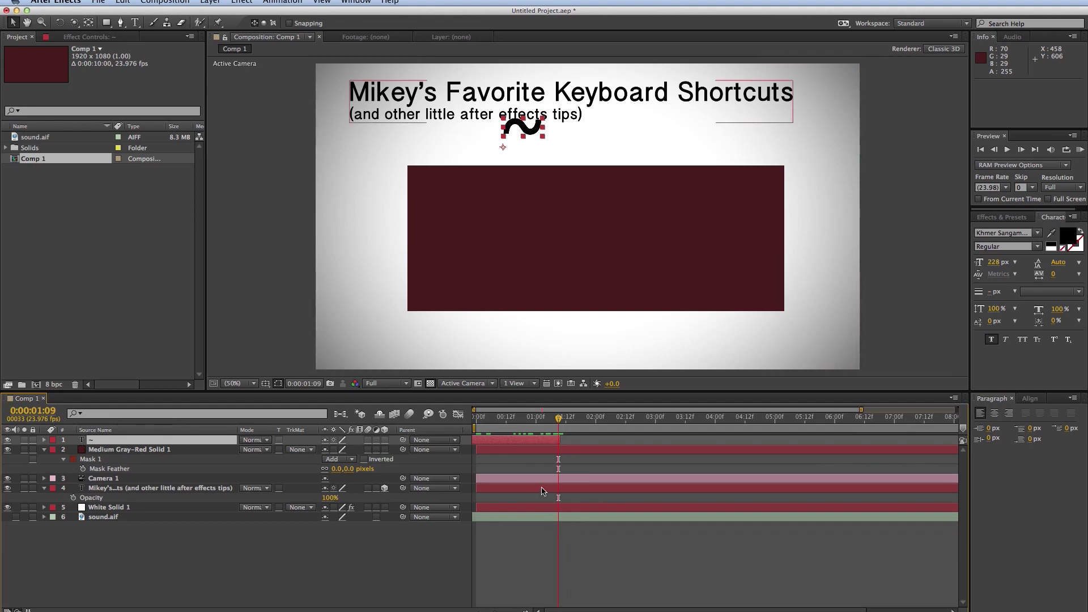
{"action": "key", "text": "super+z"}
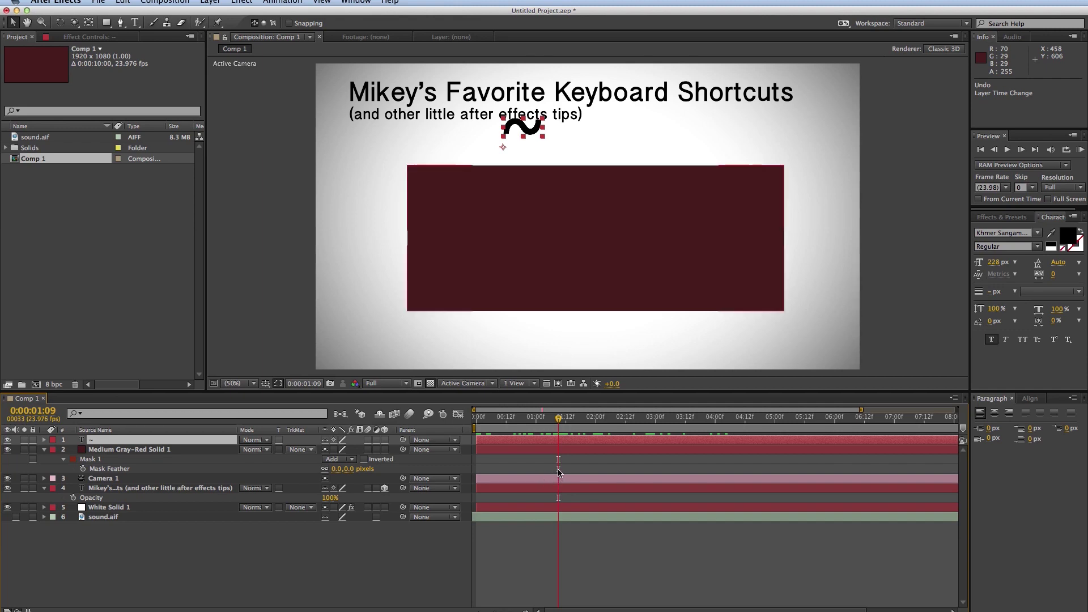
{"action": "key", "text": "super+a"}
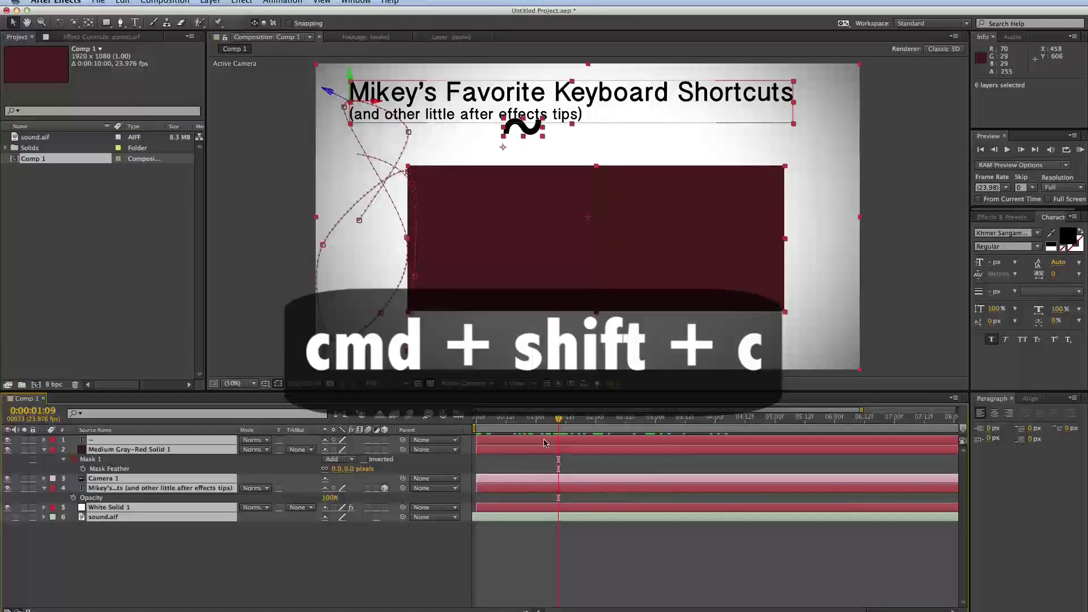
{"action": "key", "text": "super+shift+c"}
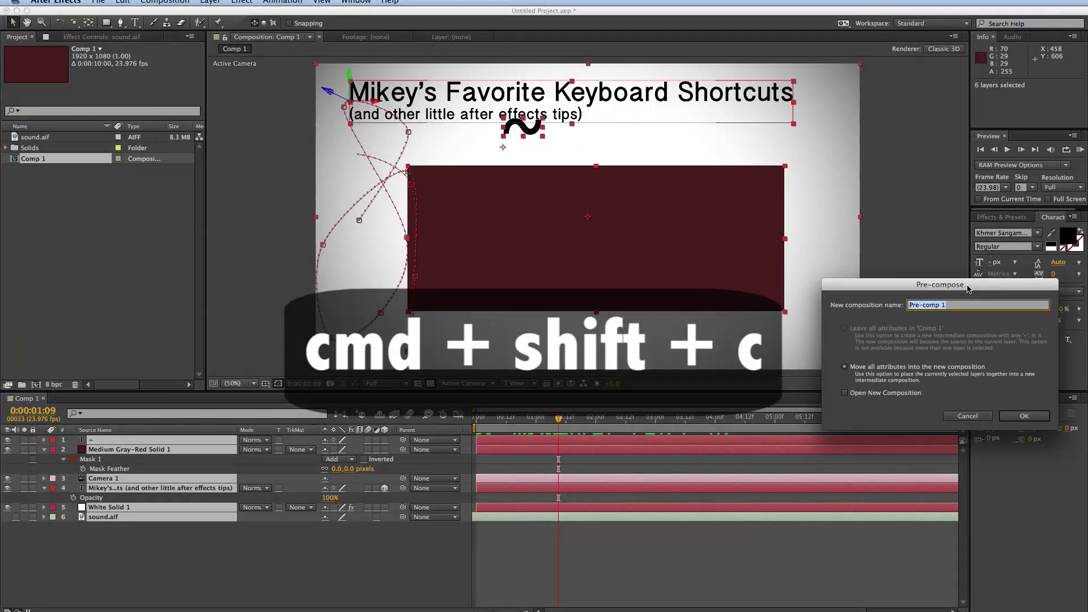
{"action": "left_click_drag", "start_coordinate": [968, 289], "coordinate": [734, 279]}
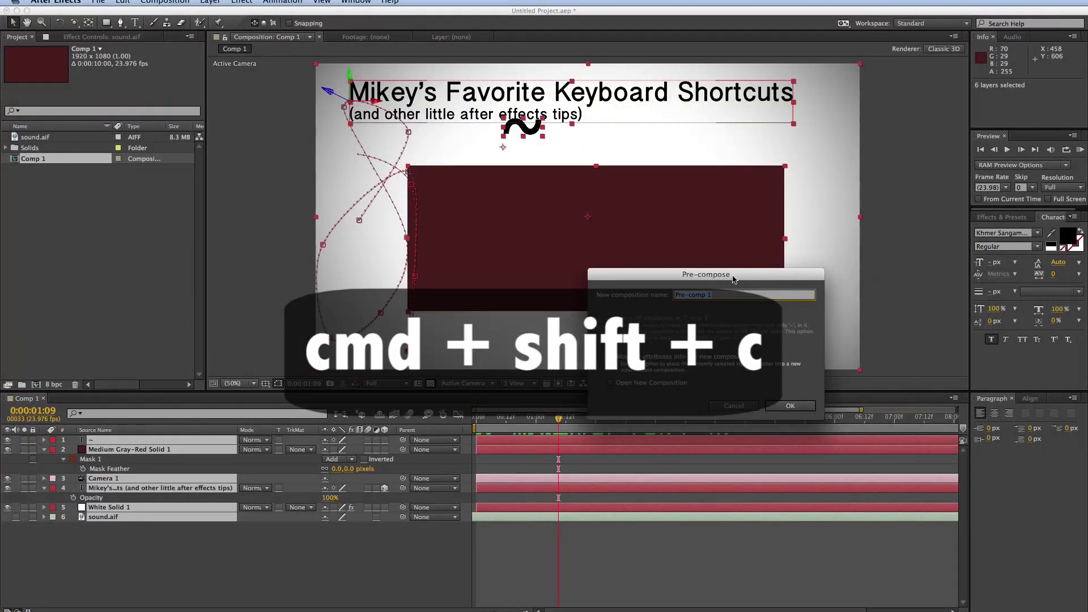
{"action": "left_click", "coordinate": [737, 407]}
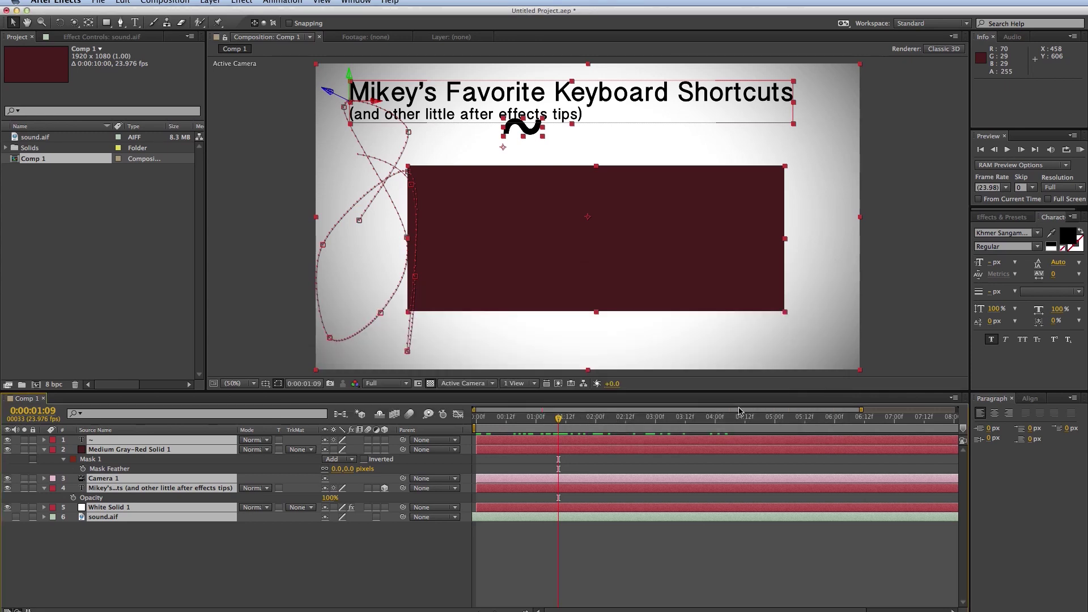
Step: Enter rename on layer 2 and commit it unchanged as Medium Gray-Red Solid 1, then reselect it
{"action": "left_click", "coordinate": [254, 583]}
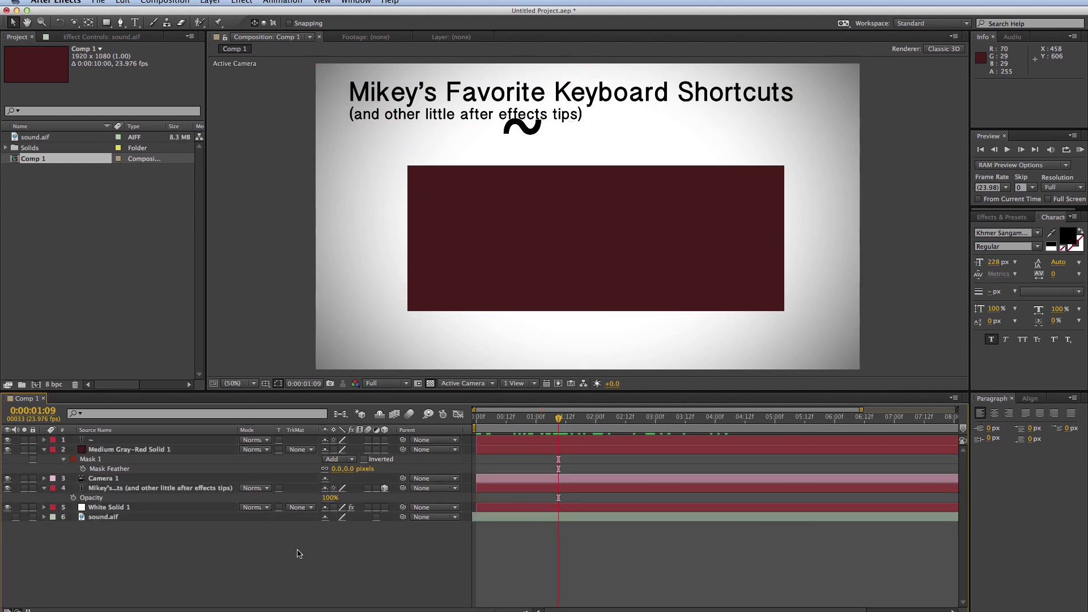
{"action": "left_click", "coordinate": [111, 450]}
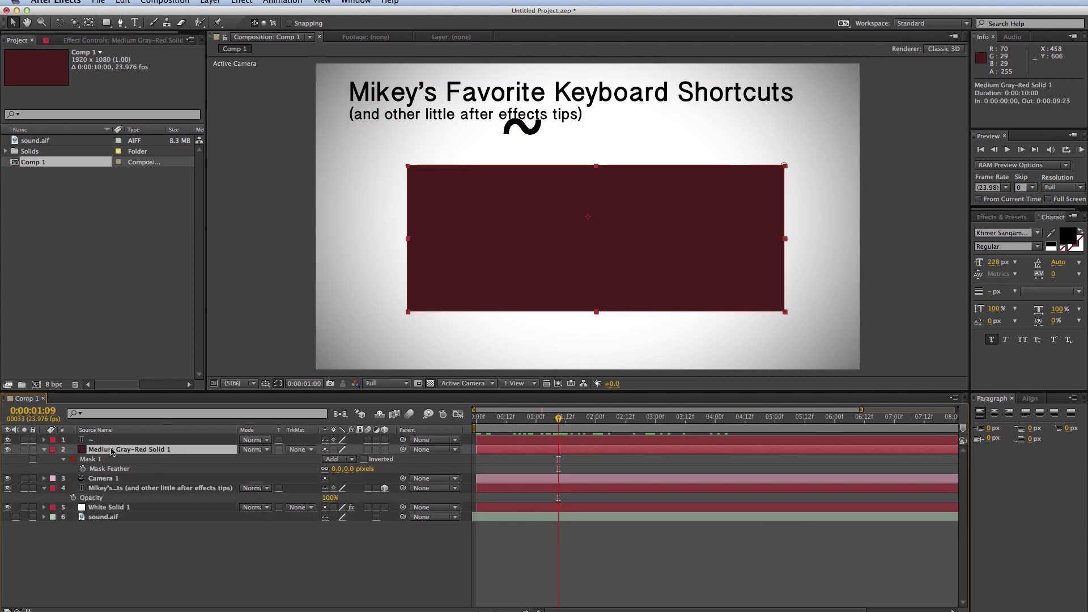
{"action": "key", "text": "Return"}
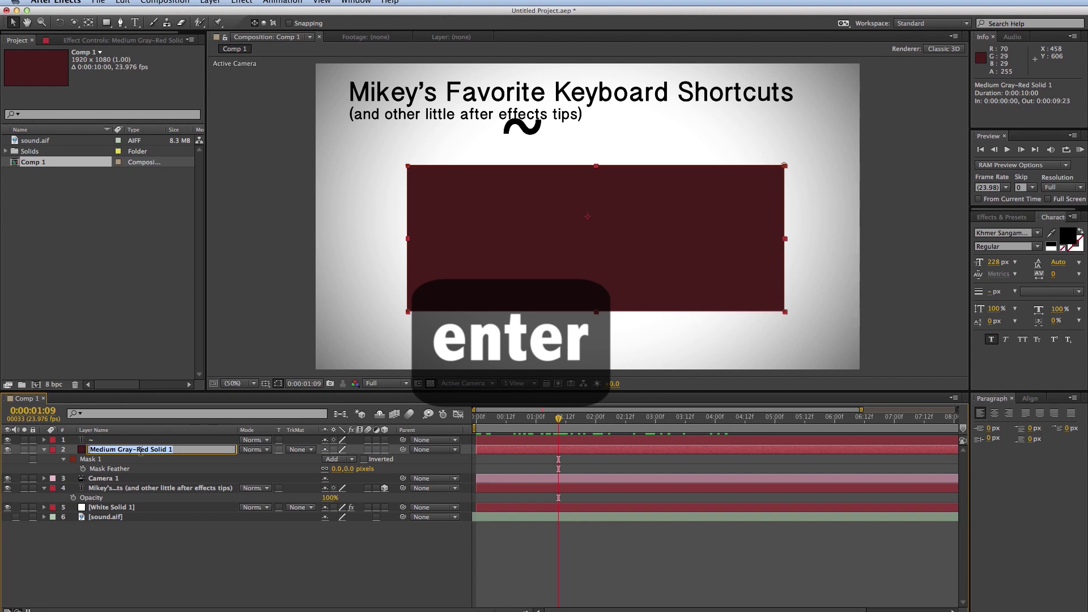
{"action": "left_click", "coordinate": [517, 536]}
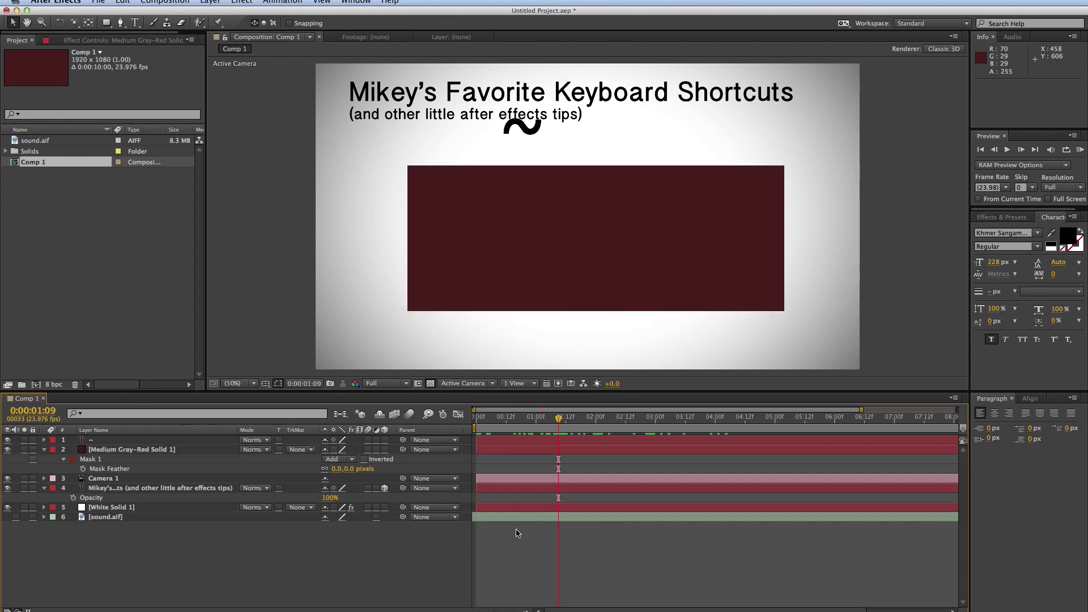
{"action": "left_click", "coordinate": [513, 450]}
Step: Show the title's Position keyframes and Option-drag them all to end near 0:00:03:04
{"action": "left_click", "coordinate": [544, 488], "text": "shift"}
{"action": "key", "text": "p"}
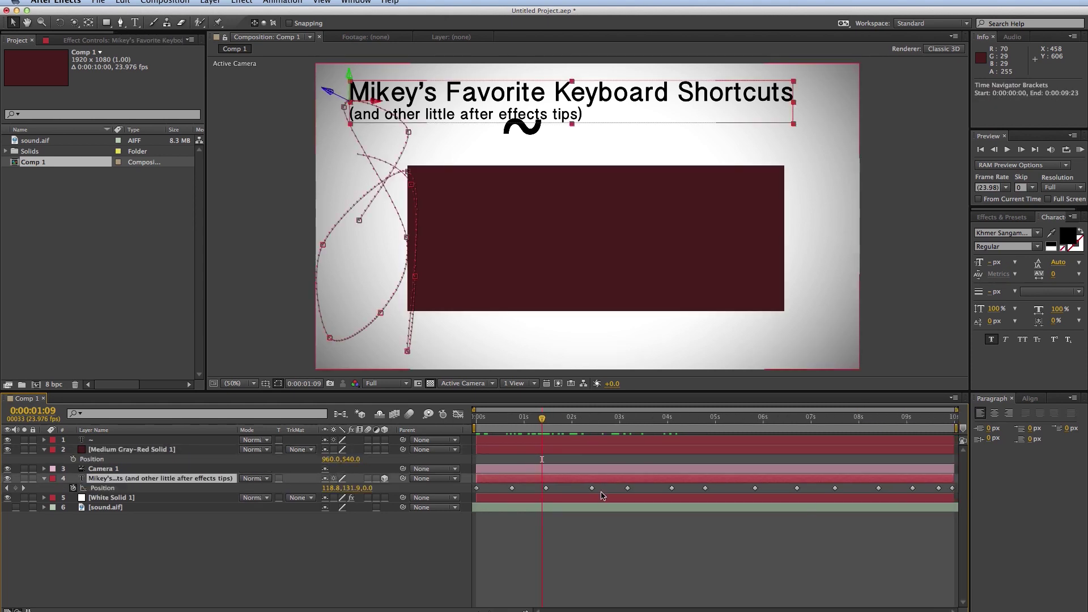
{"action": "left_click", "coordinate": [475, 491]}
{"action": "left_click", "coordinate": [476, 489]}
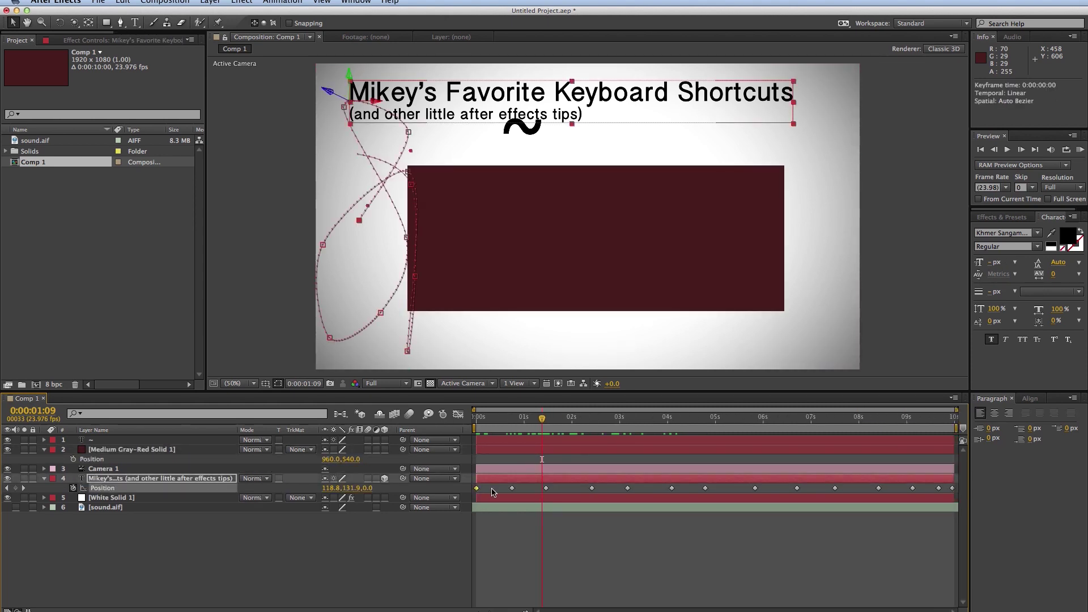
{"action": "key", "text": "super+alt+a"}
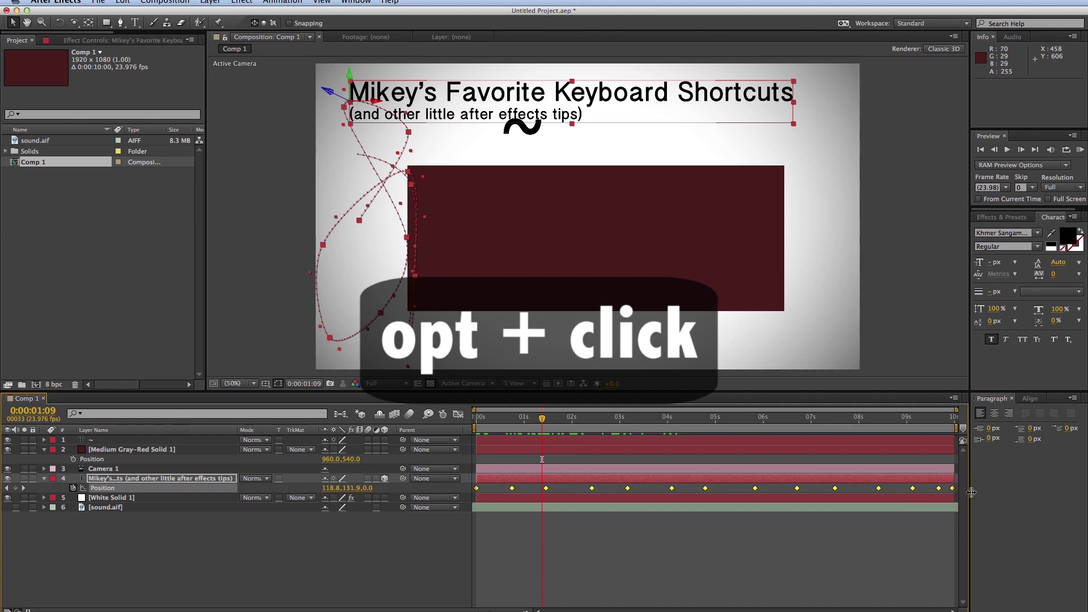
{"action": "left_click_drag", "start_coordinate": [940, 489], "coordinate": [630, 492]}
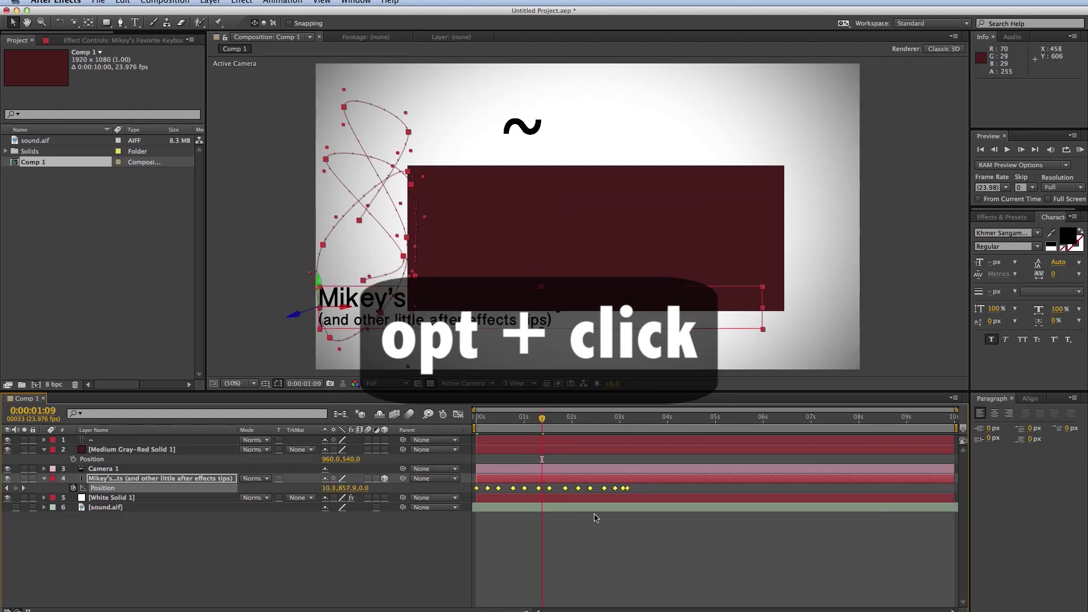
{"action": "left_click", "coordinate": [575, 445]}
{"action": "left_click_drag", "start_coordinate": [542, 420], "coordinate": [455, 426]}
Step: Hide the red solid and ~ text layers and preview the title animation
{"action": "left_click", "coordinate": [531, 285]}
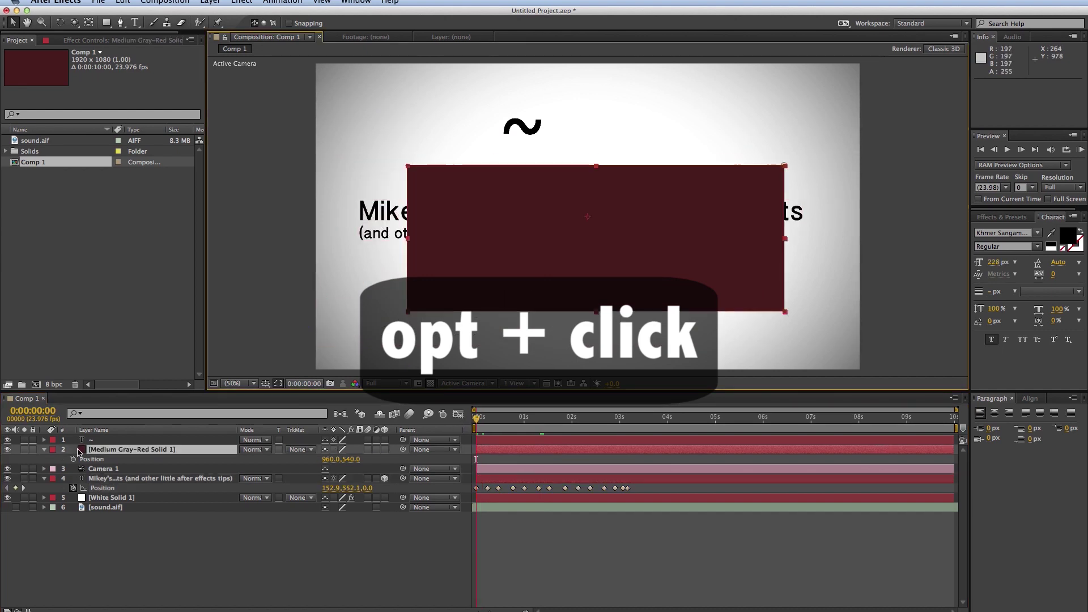
{"action": "left_click", "coordinate": [7, 449]}
{"action": "left_click", "coordinate": [7, 439]}
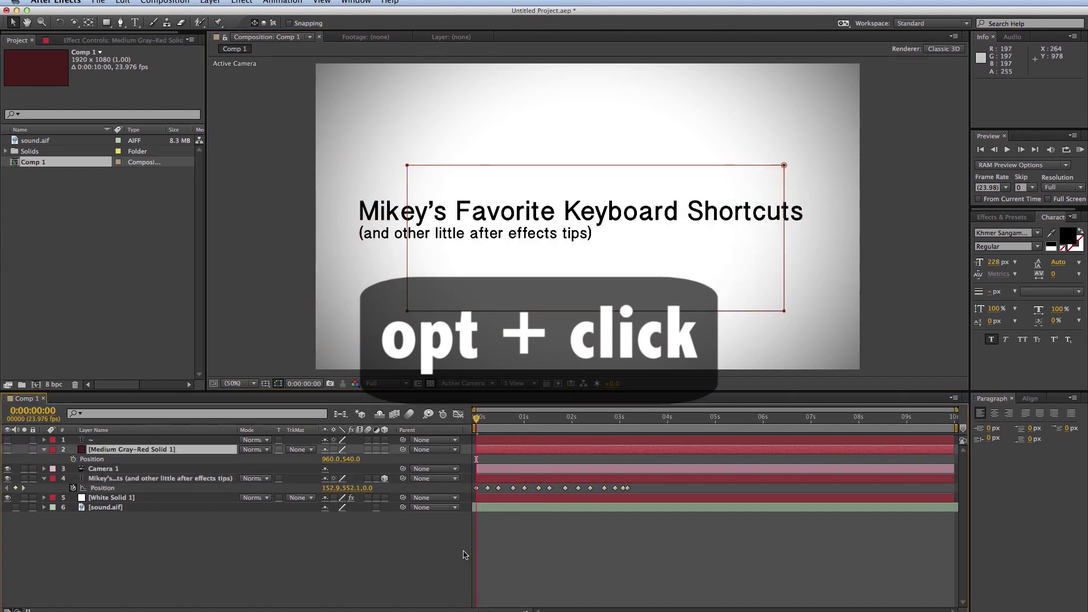
{"action": "key", "text": "space"}
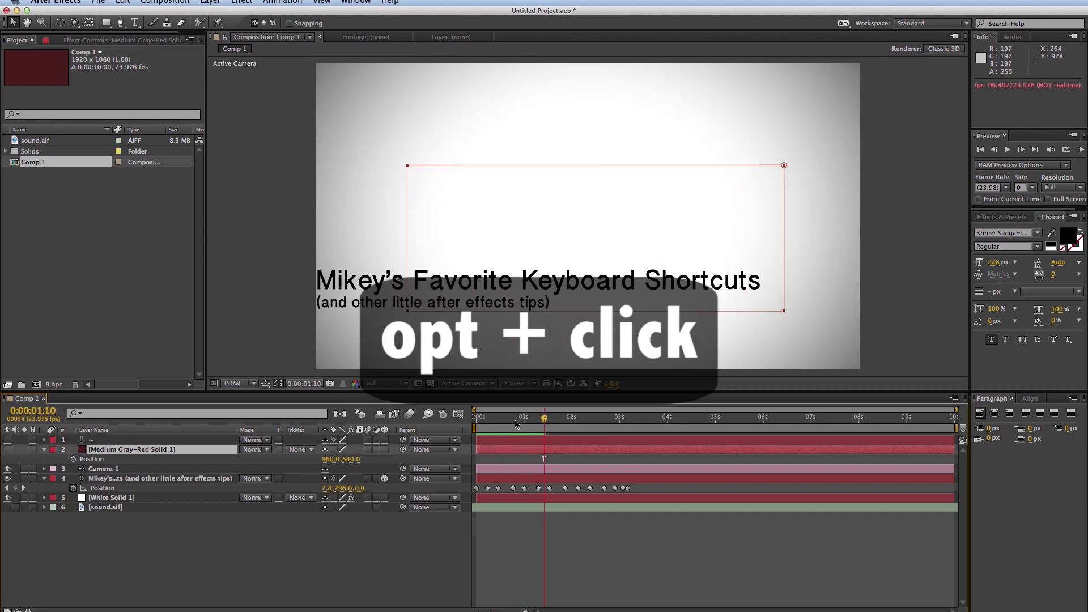
{"action": "key", "text": "space"}
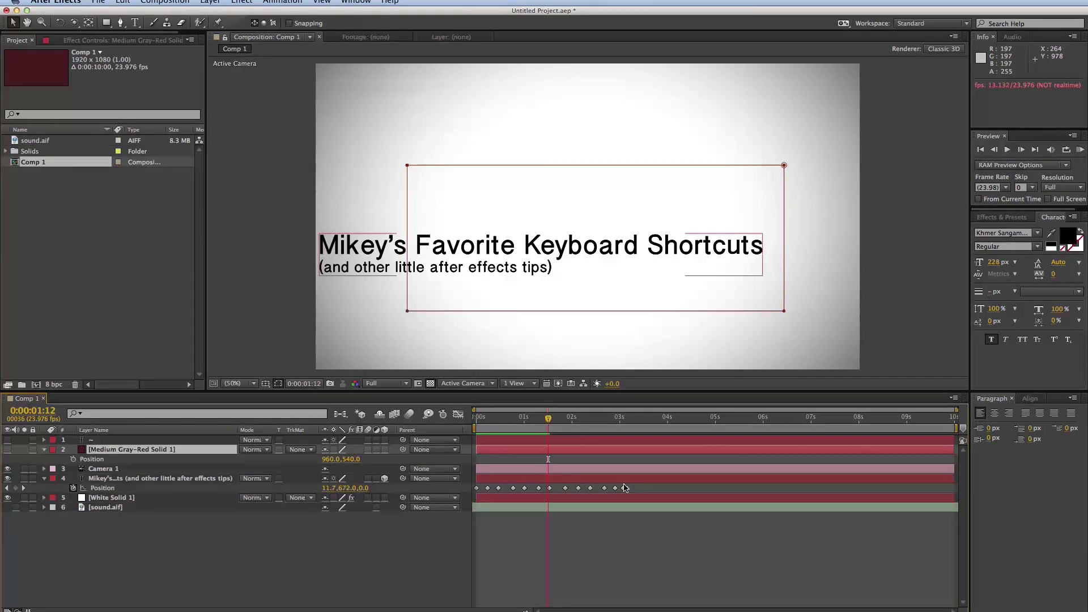
Step: Stretch all the title's Position keyframes back out to the end of the timeline
{"action": "left_click_drag", "start_coordinate": [678, 486], "coordinate": [474, 491]}
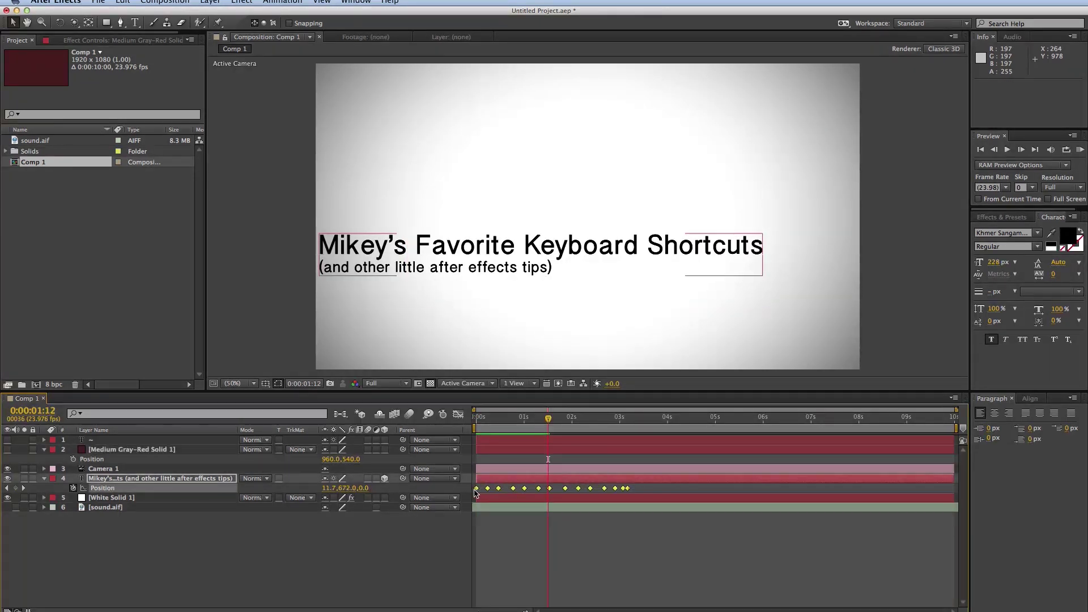
{"action": "left_click_drag", "start_coordinate": [629, 490], "coordinate": [955, 498]}
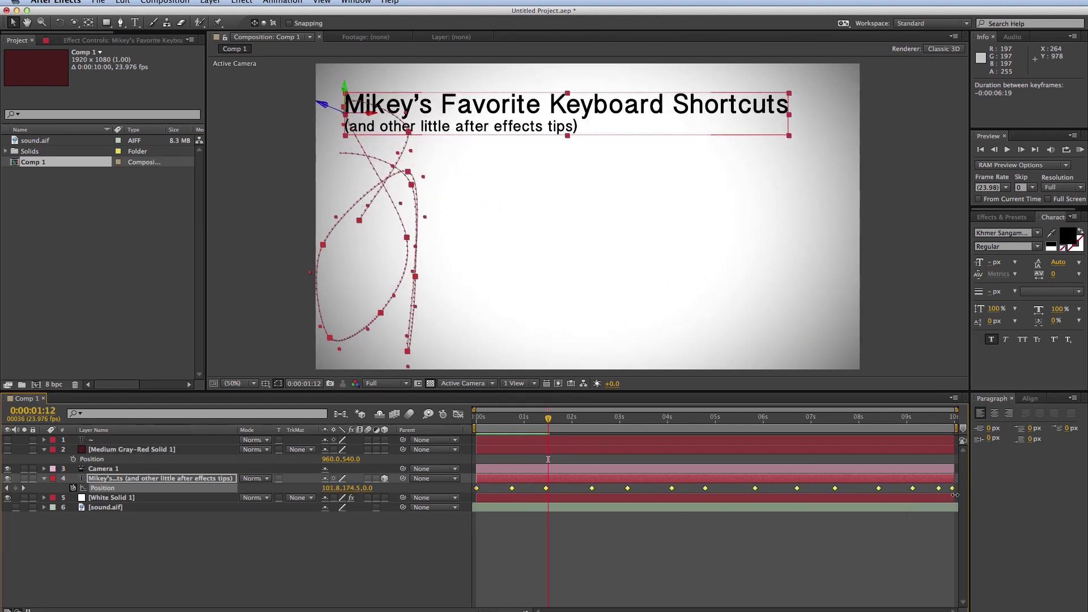
{"action": "left_click", "coordinate": [524, 420]}
{"action": "left_click_drag", "start_coordinate": [493, 419], "coordinate": [474, 421]}
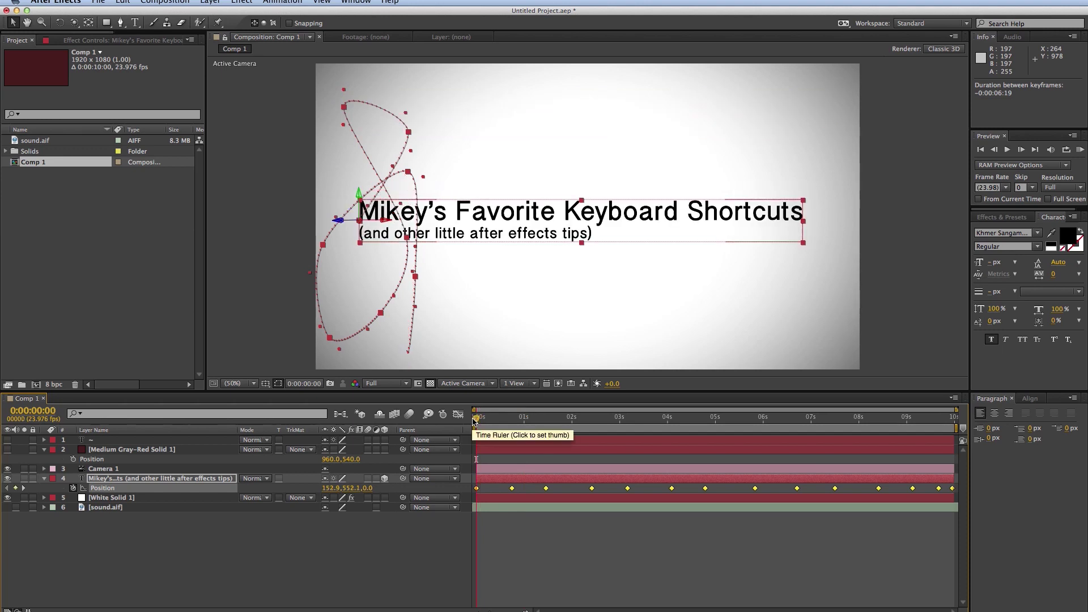
Step: Nudge several title Position keyframes earlier, then undo those moves
{"action": "left_click", "coordinate": [541, 570]}
{"action": "mouse_move", "coordinate": [512, 488]}
{"action": "left_mouse_down"}
{"action": "mouse_move", "coordinate": [502, 488]}
{"action": "mouse_move", "coordinate": [522, 488]}
{"action": "left_mouse_up"}
{"action": "left_click_drag", "start_coordinate": [592, 488], "coordinate": [544, 489]}
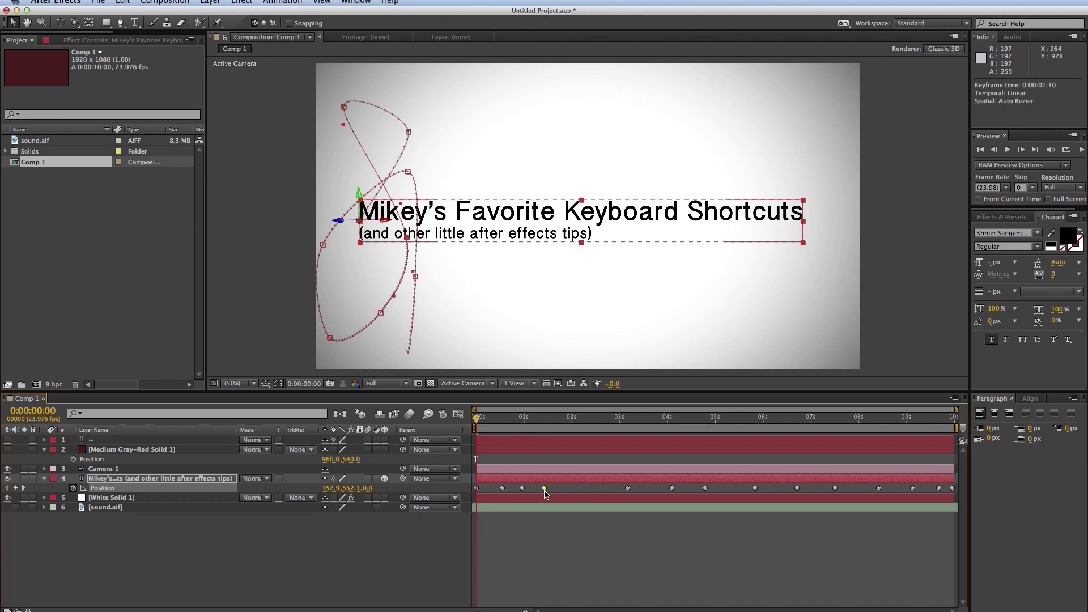
{"action": "left_click_drag", "start_coordinate": [628, 488], "coordinate": [564, 488]}
{"action": "key", "text": "super+z"}
{"action": "key", "text": "super+z"}
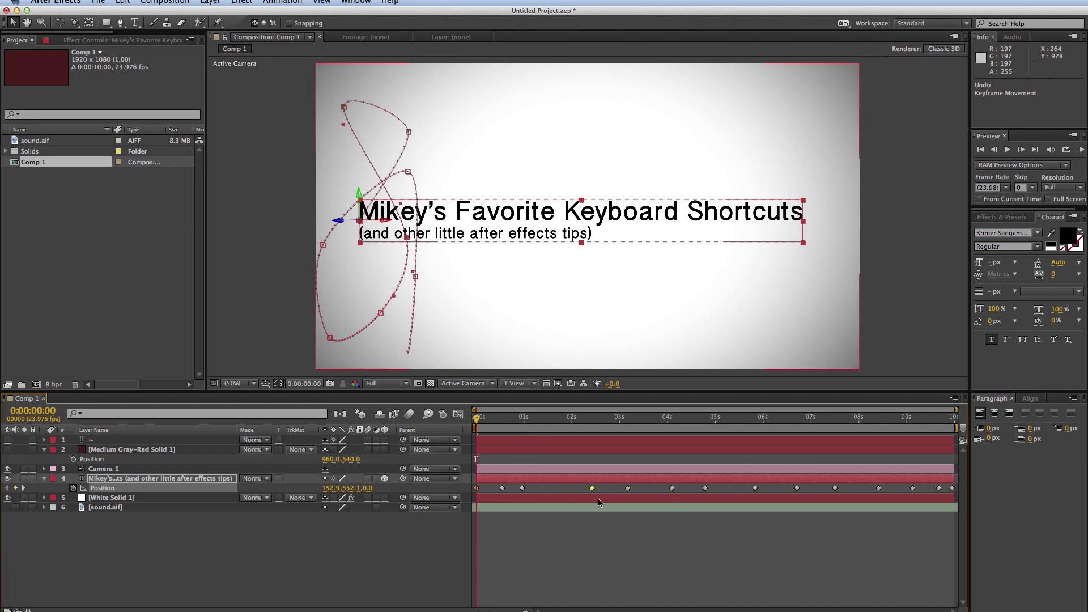
{"action": "key", "text": "super+z"}
{"action": "key", "text": "super+z"}
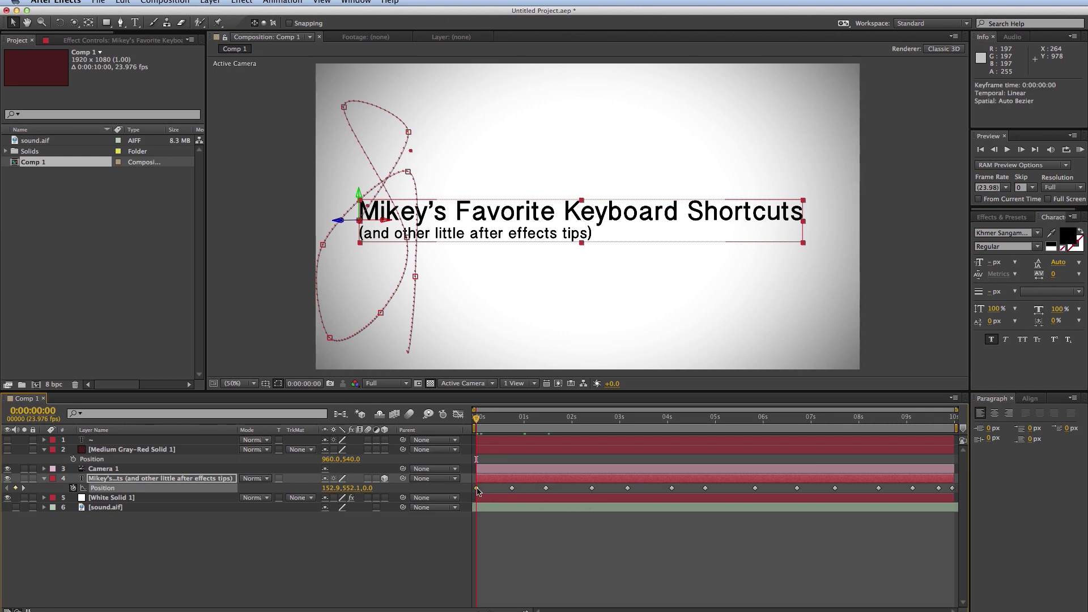
Step: Marquee-select all title Position keyframes, from 0:00:00:00 through 0:00:09:23
{"action": "left_click_drag", "start_coordinate": [478, 491], "coordinate": [952, 492]}
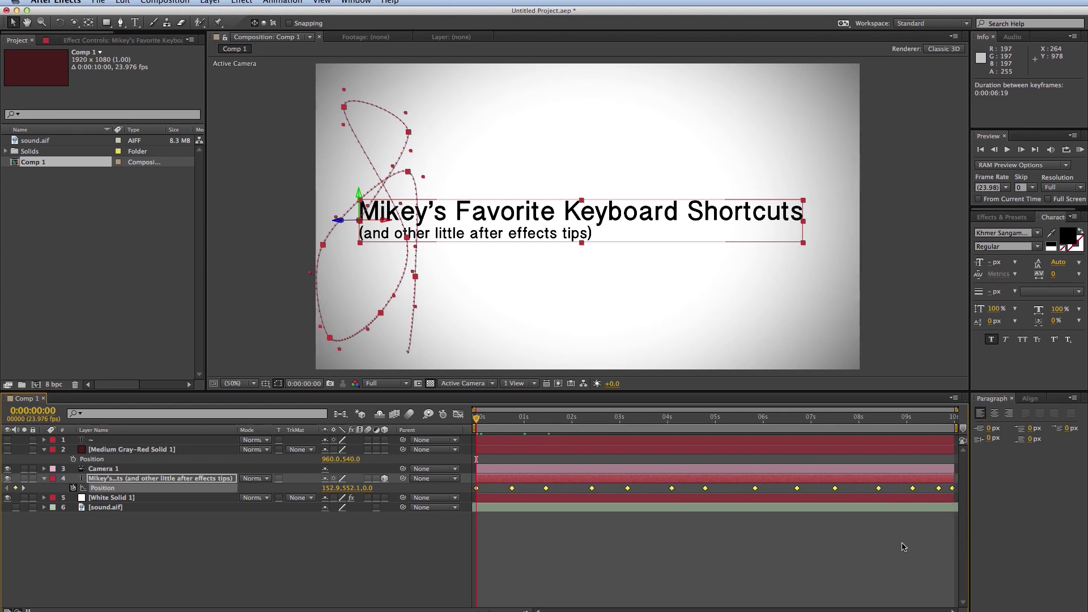